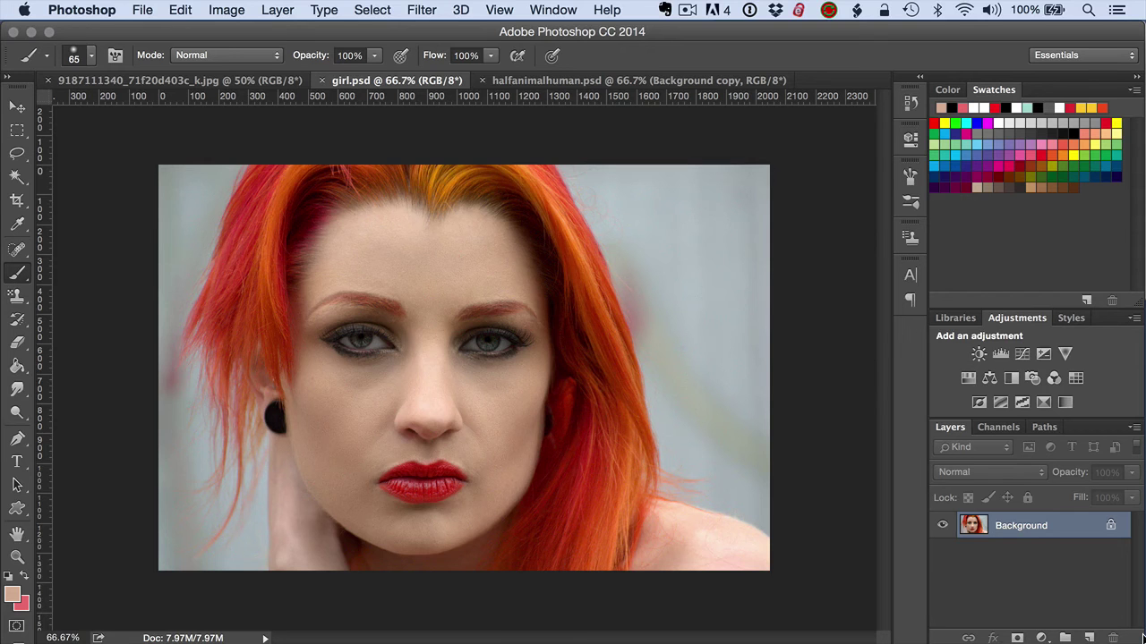
- Switch between the tiger photo and the finished halfanimalhuman.psd document
{"action": "left_click", "coordinate": [199, 80]}
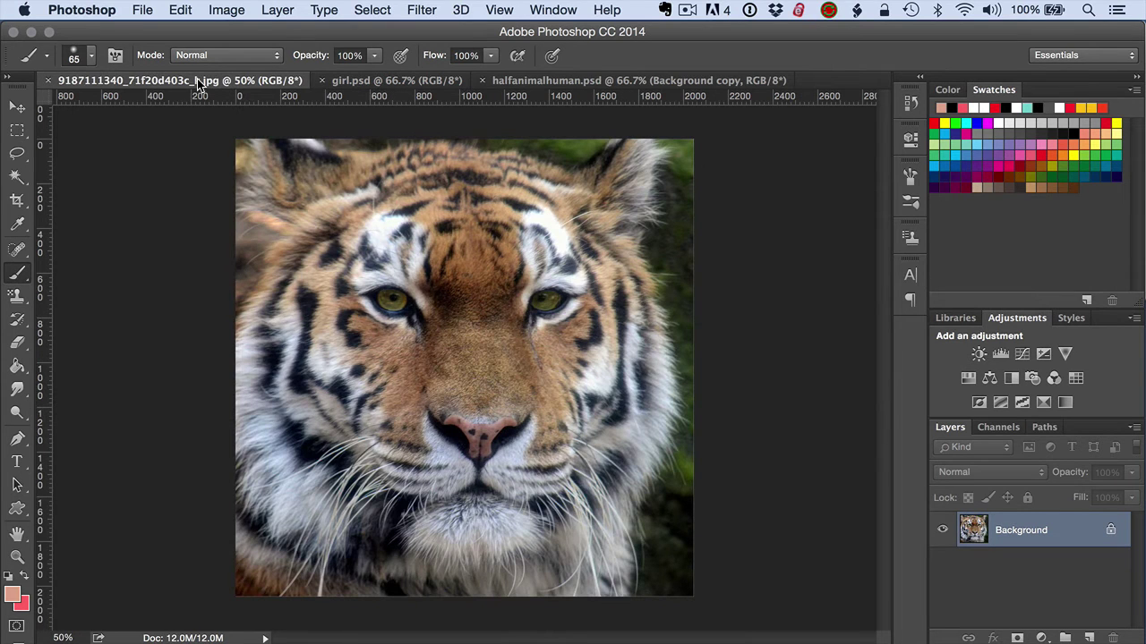
{"action": "left_click", "coordinate": [568, 82]}
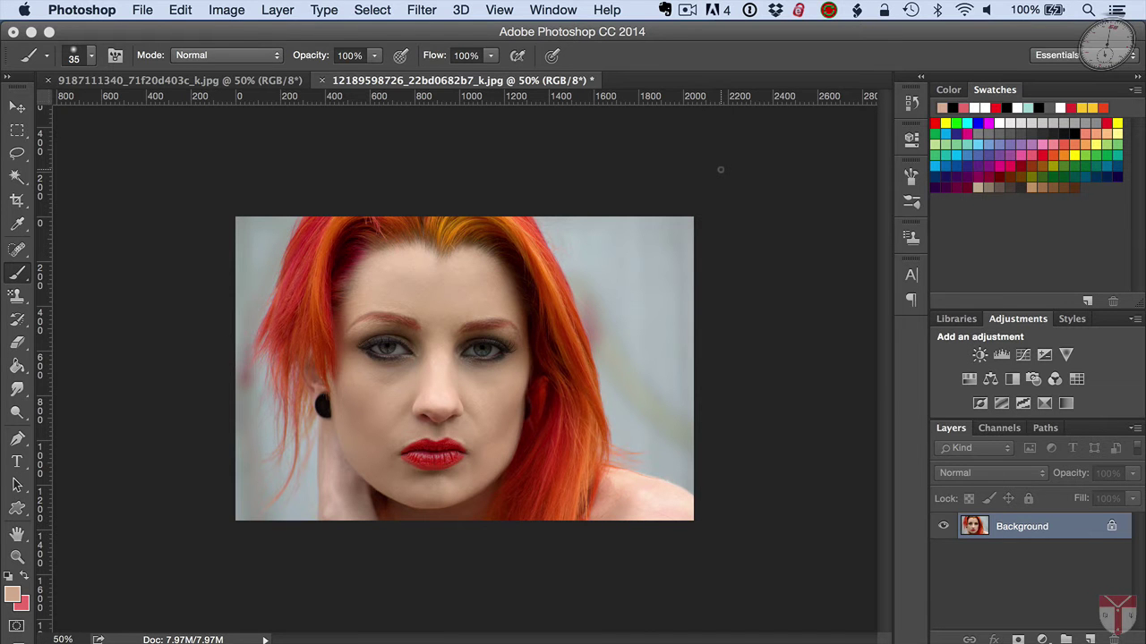
- Duplicate the woman's Background layer, then copy the tiger's Background layer into her document
{"action": "key", "text": "super+j"}
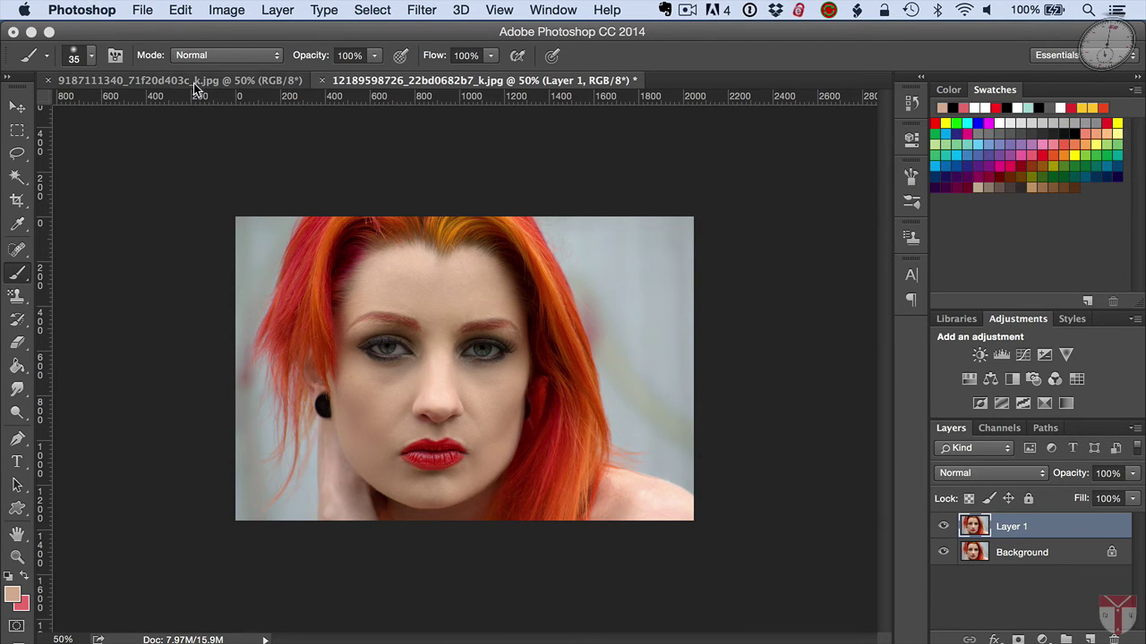
{"action": "left_click", "coordinate": [195, 82]}
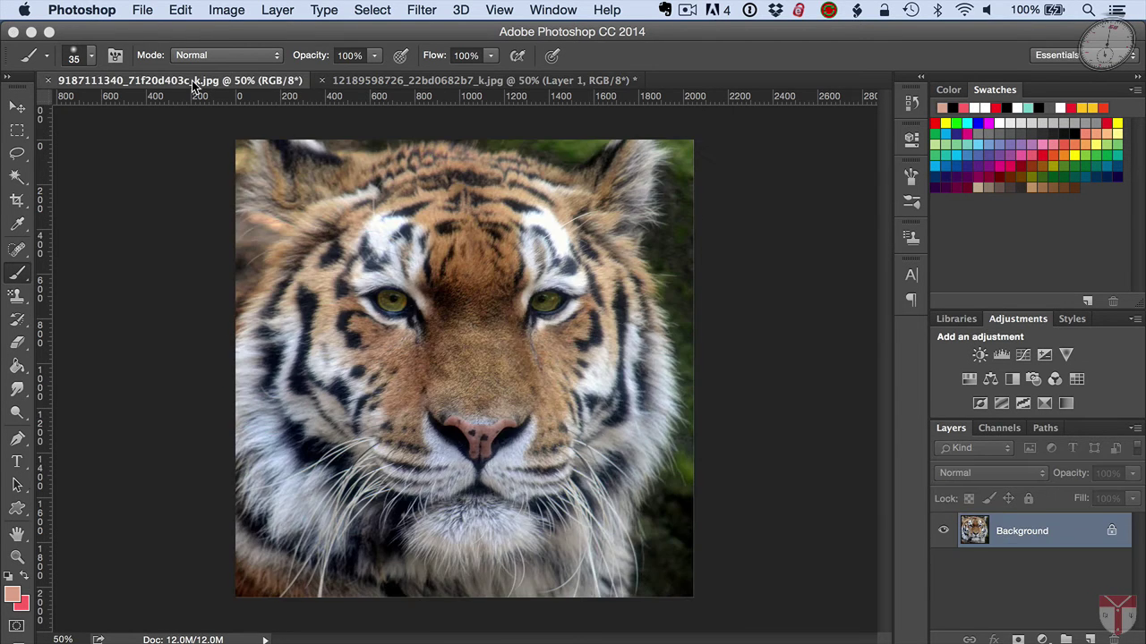
{"action": "right_click", "coordinate": [1031, 528]}
{"action": "left_click", "coordinate": [991, 477]}
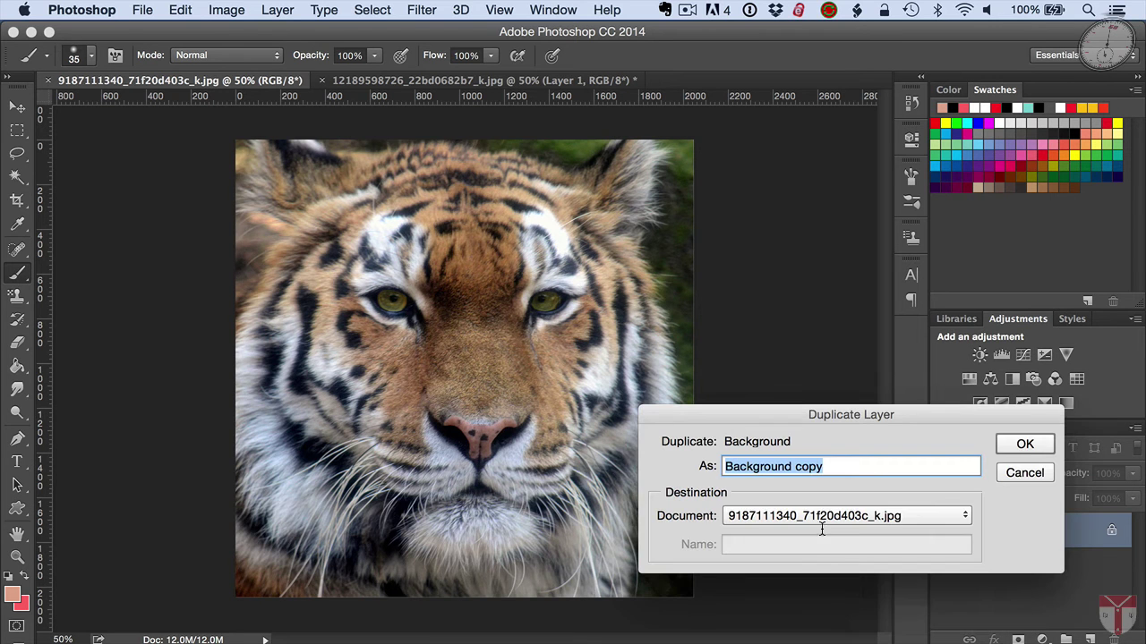
{"action": "left_click", "coordinate": [823, 517]}
{"action": "left_click", "coordinate": [847, 524]}
{"action": "left_click", "coordinate": [1001, 450]}
{"action": "key", "text": "Return"}
{"action": "left_click", "coordinate": [627, 80]}
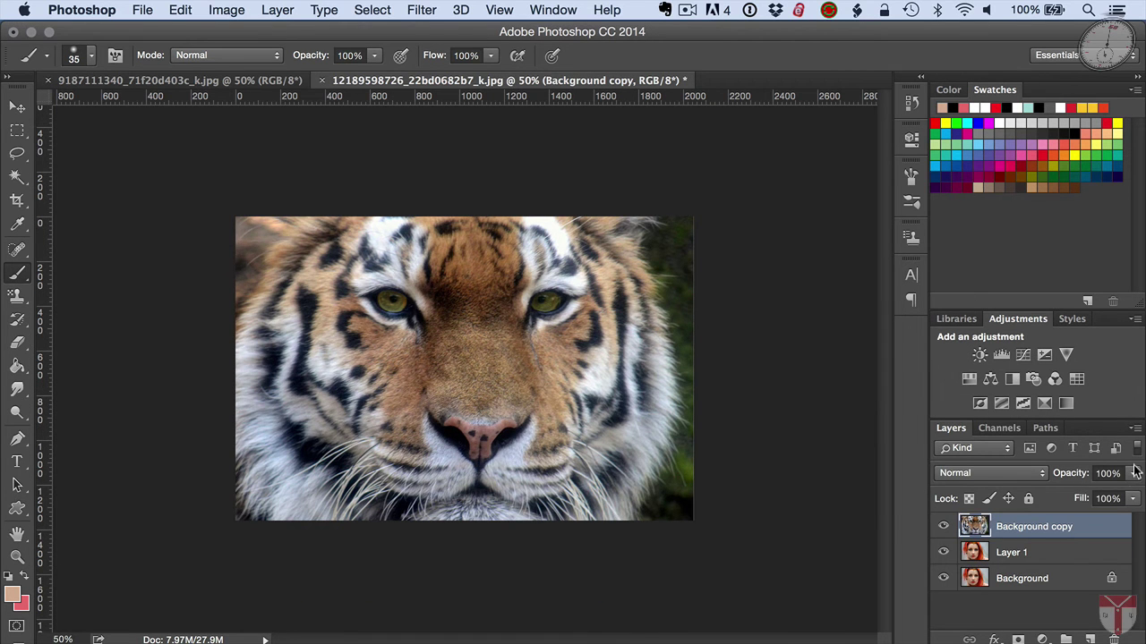
- Set the tiger layer's opacity to 36%
{"action": "left_click", "coordinate": [1133, 473]}
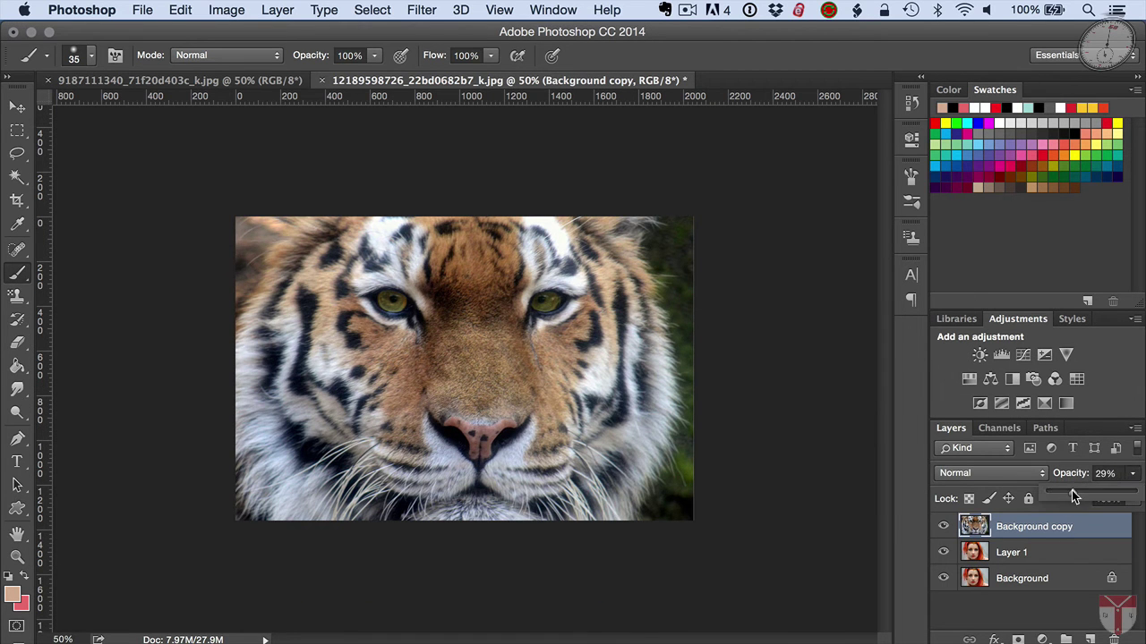
{"action": "left_click", "coordinate": [1071, 492]}
{"action": "left_click_drag", "start_coordinate": [1077, 498], "coordinate": [1080, 498]}
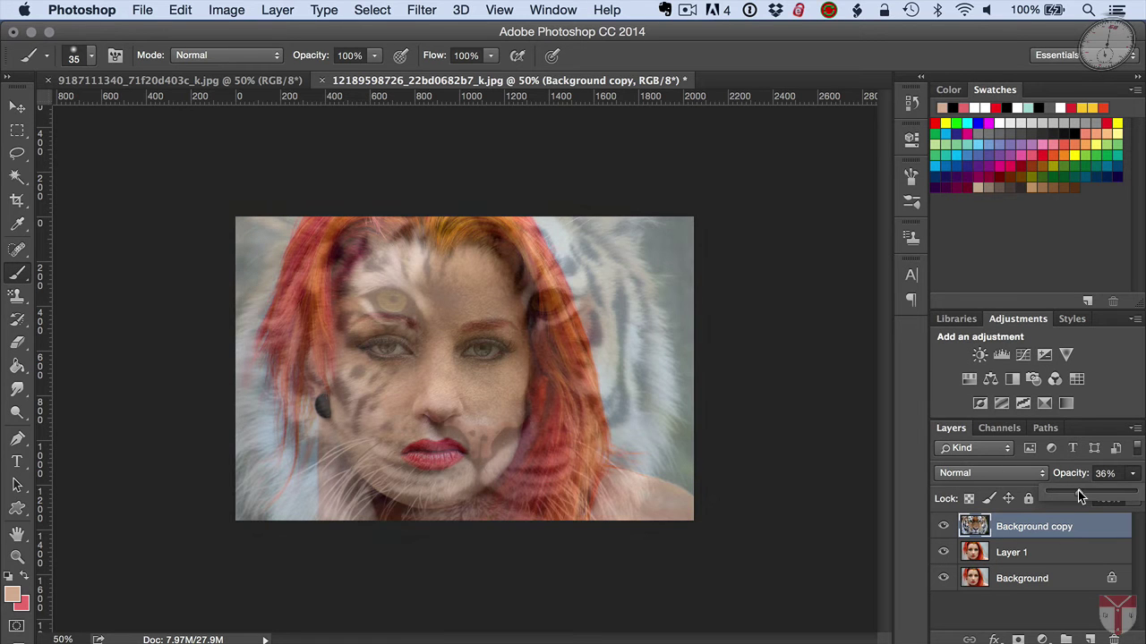
- Scale the tiger down to about 62% and align its face over the woman's face
{"action": "left_click", "coordinate": [17, 107]}
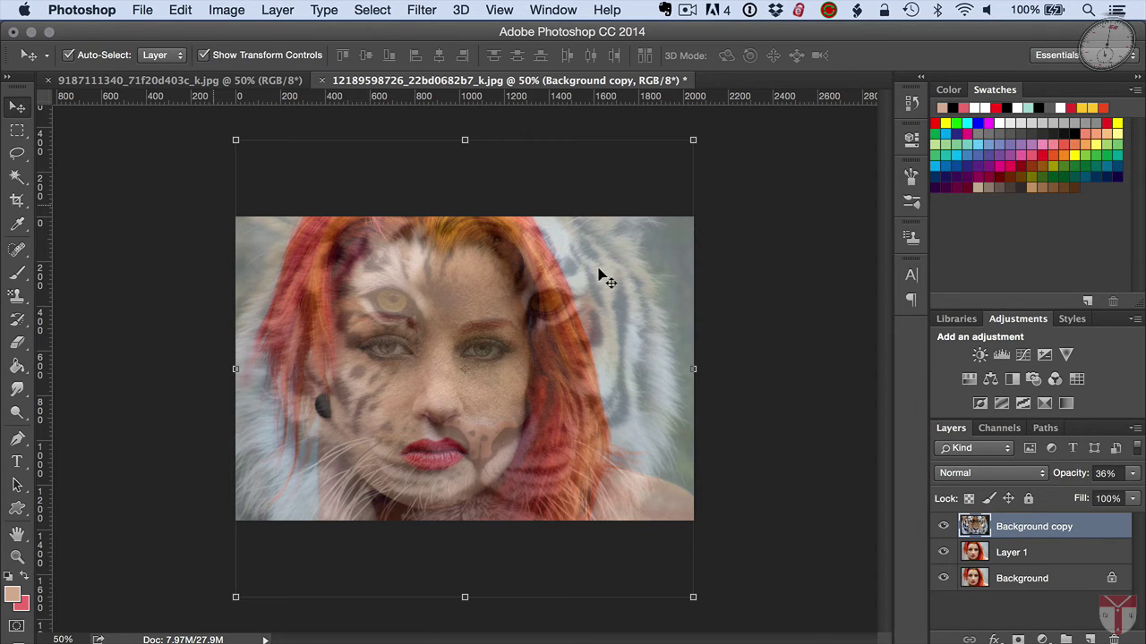
{"action": "left_click_drag", "start_coordinate": [692, 138], "coordinate": [561, 285]}
{"action": "left_click_drag", "start_coordinate": [427, 433], "coordinate": [456, 378]}
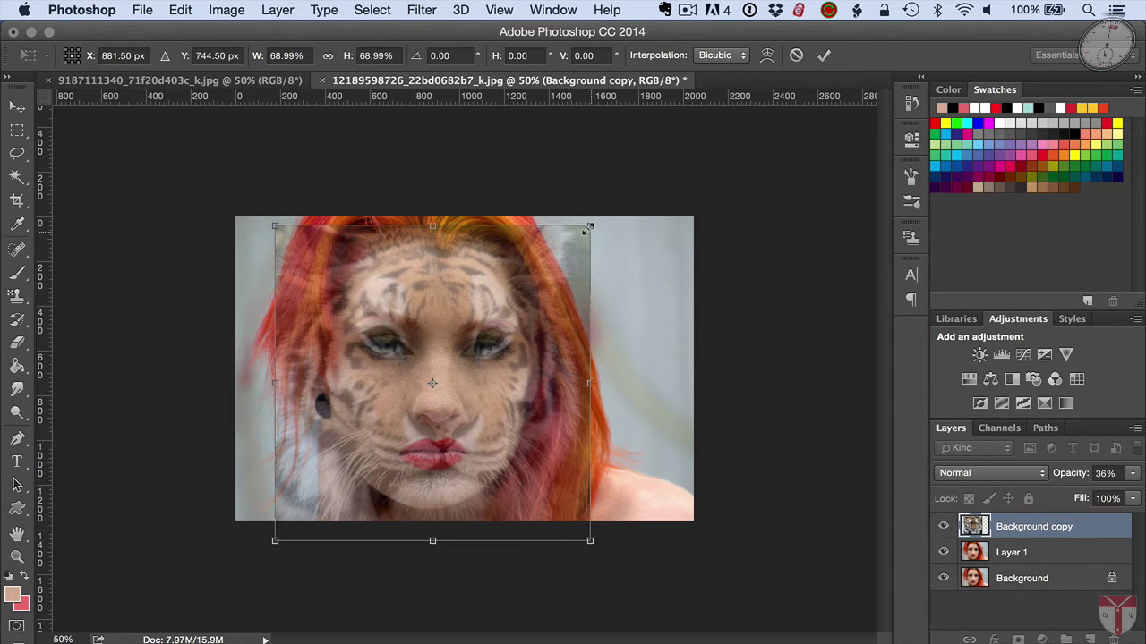
{"action": "left_click_drag", "start_coordinate": [590, 225], "coordinate": [564, 252]}
{"action": "left_click_drag", "start_coordinate": [402, 379], "coordinate": [412, 383]}
{"action": "left_click_drag", "start_coordinate": [575, 243], "coordinate": [567, 249]}
{"action": "left_click_drag", "start_coordinate": [484, 357], "coordinate": [486, 350]}
{"action": "key", "text": "Return"}
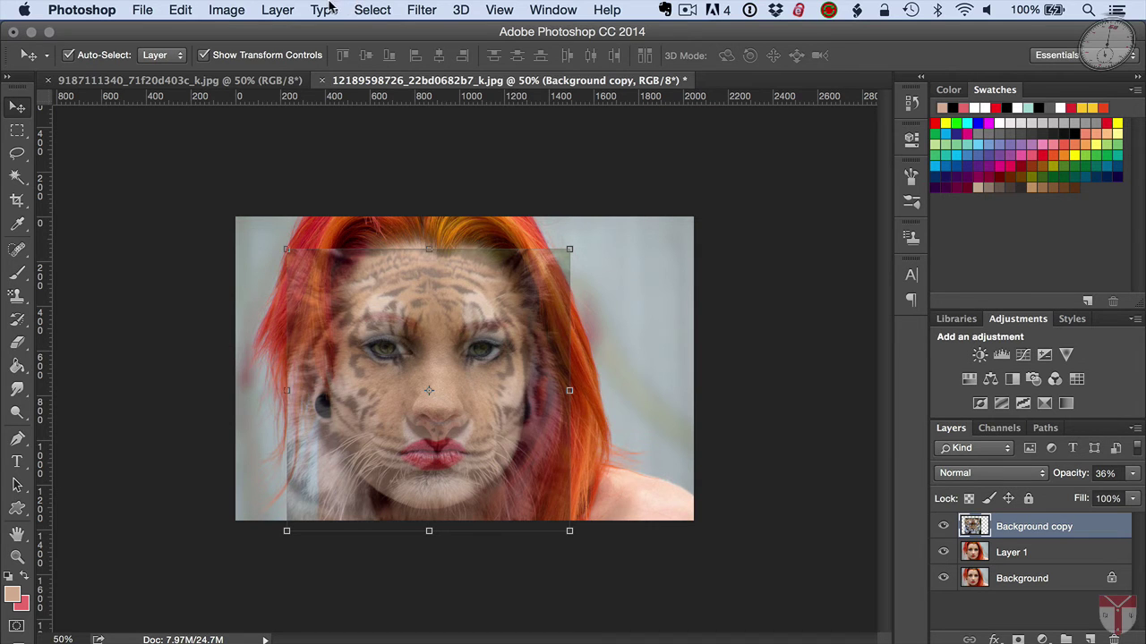
- Apply Displace at 10 horizontal and 10 vertical scale to the tiger, using girl.psd as the map
{"action": "left_click", "coordinate": [417, 10]}
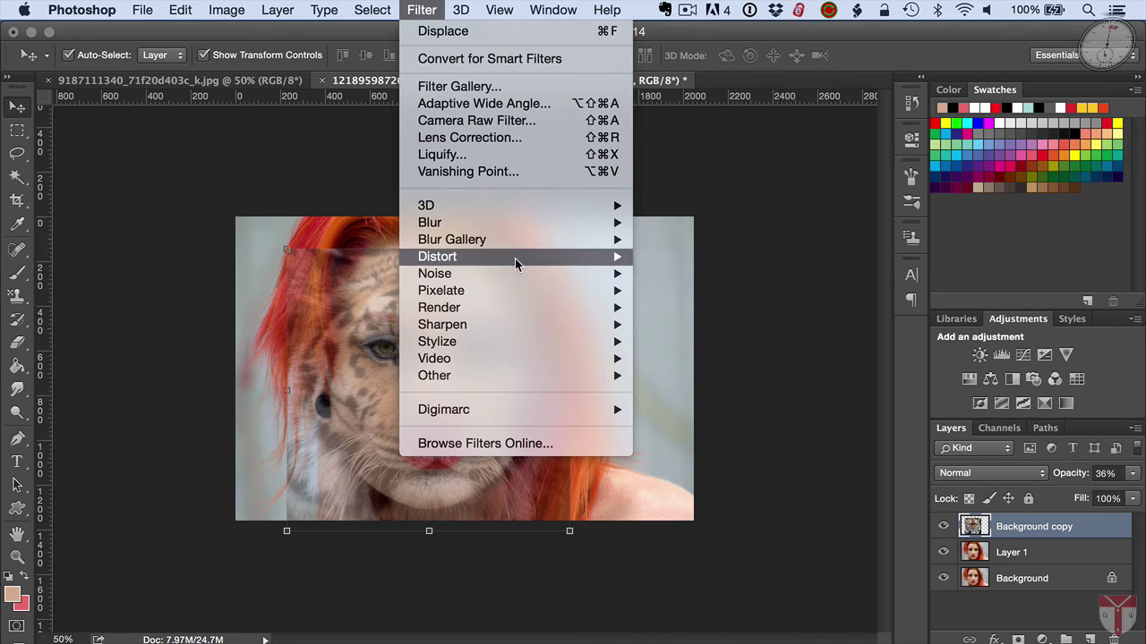
{"action": "mouse_move", "coordinate": [530, 260]}
{"action": "left_click", "coordinate": [711, 256]}
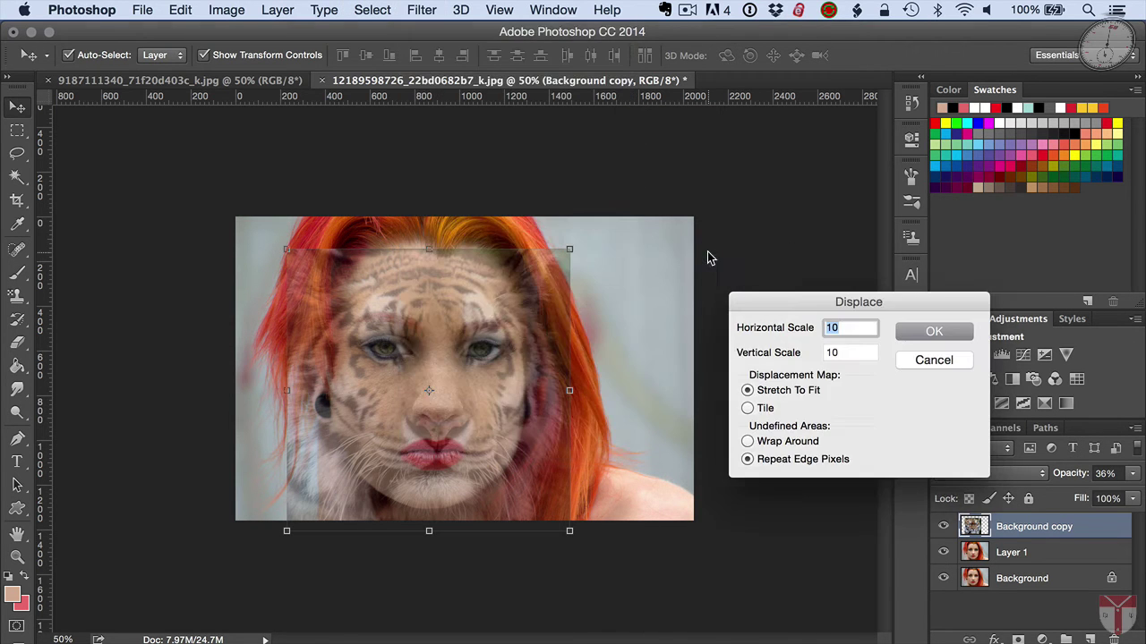
{"action": "left_click", "coordinate": [927, 331]}
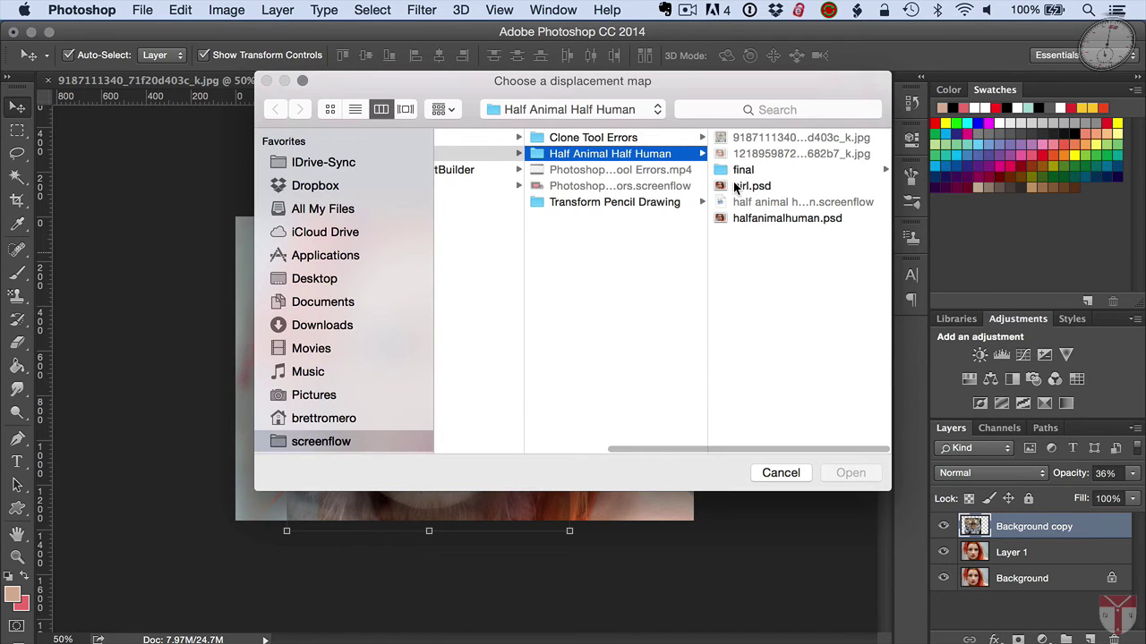
{"action": "left_click", "coordinate": [730, 185]}
{"action": "key", "text": "Return"}
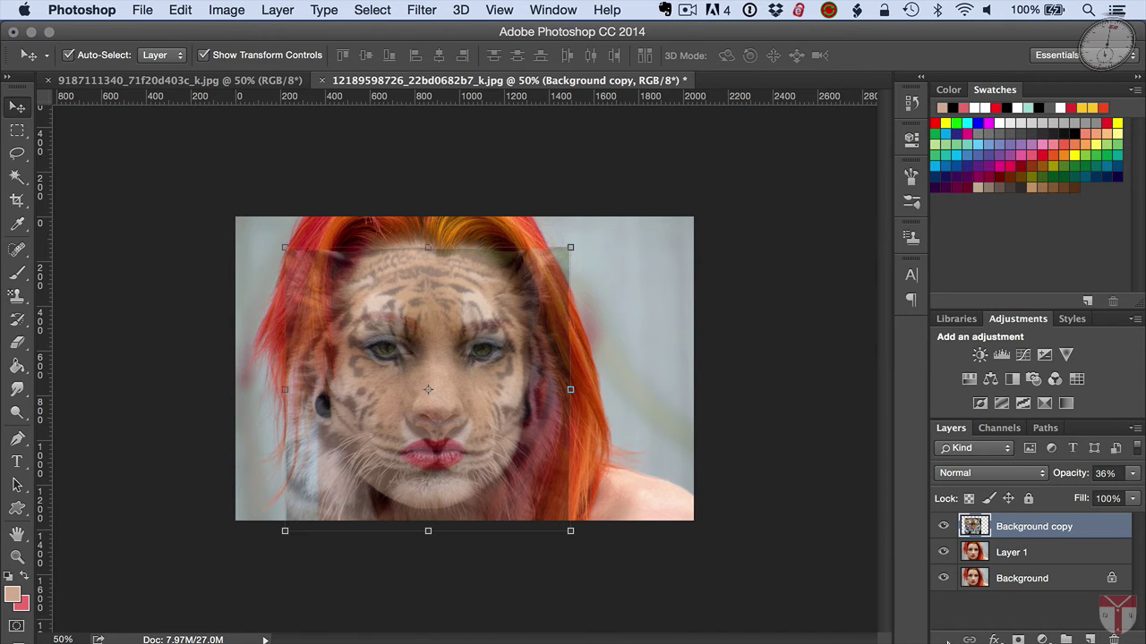
- Add a layer mask to the tiger layer and pick a 65 px soft brush
{"action": "left_click", "coordinate": [1017, 637]}
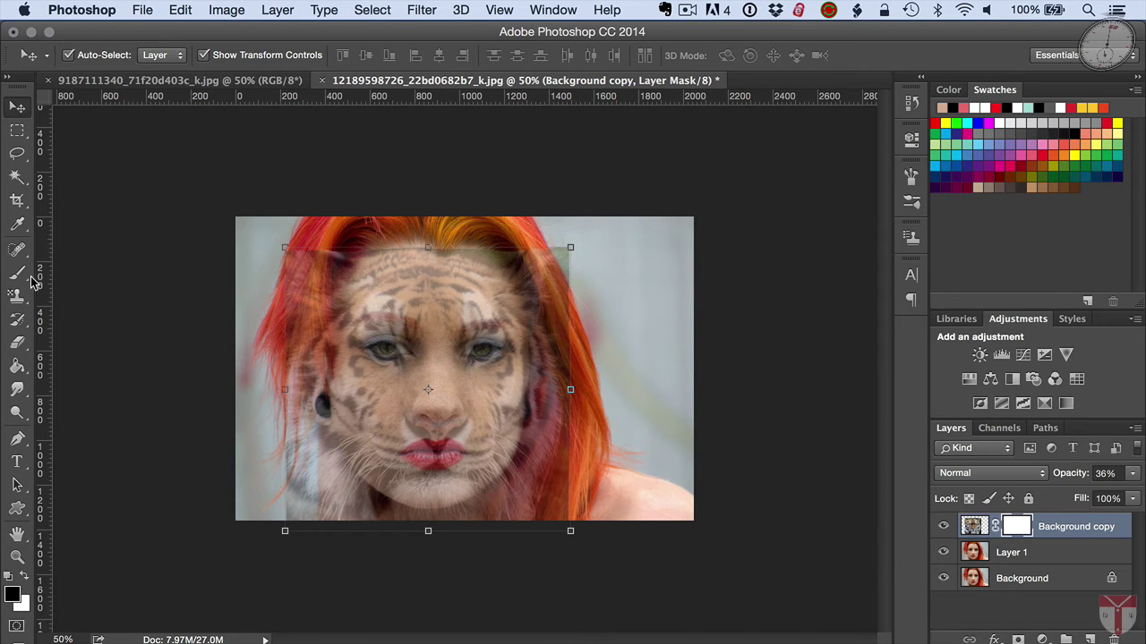
{"action": "left_click", "coordinate": [17, 273]}
{"action": "left_click", "coordinate": [91, 54]}
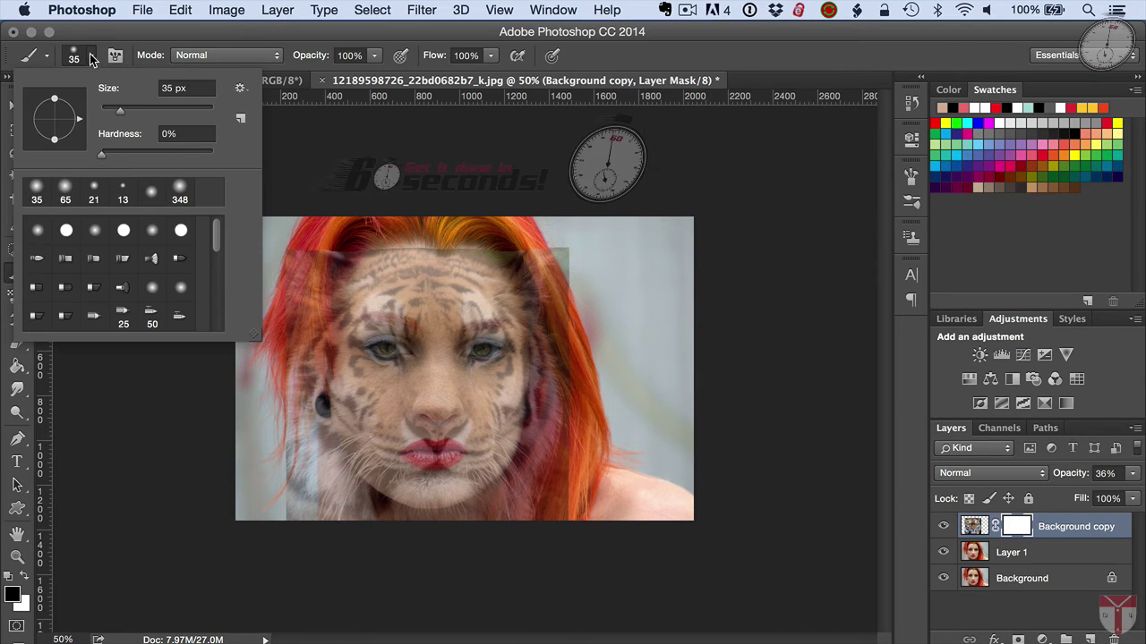
{"action": "left_click", "coordinate": [64, 190]}
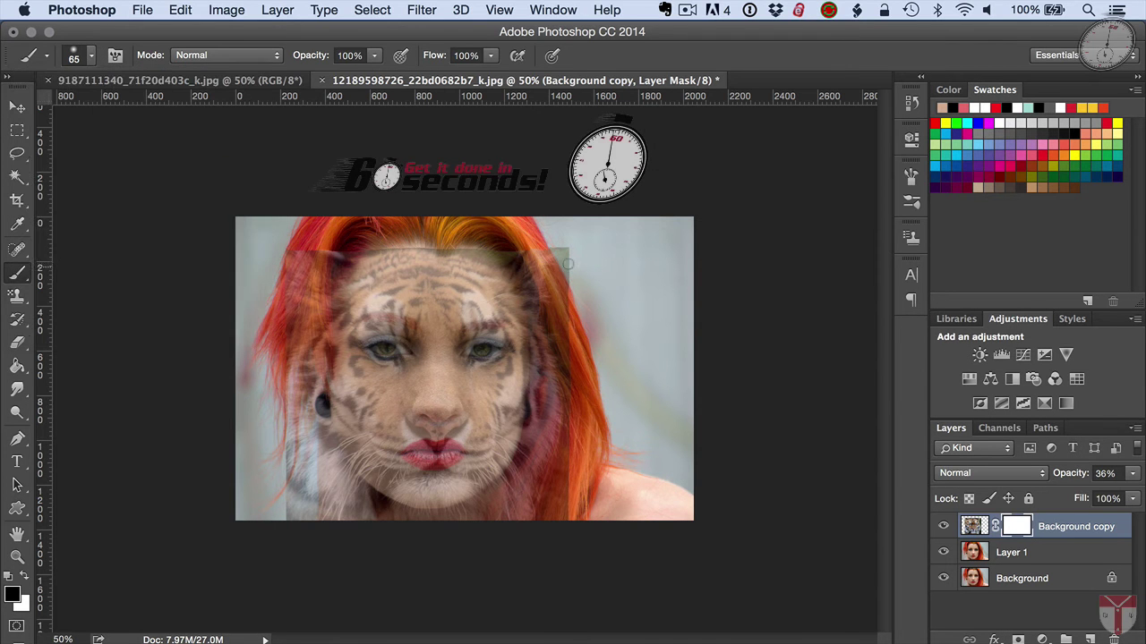
- Mask the tiger off the hair and the face's right half, leaving it at 40% opacity
{"action": "left_click", "coordinate": [569, 267]}
{"action": "left_click_drag", "start_coordinate": [296, 260], "coordinate": [341, 501]}
{"action": "left_click_drag", "start_coordinate": [528, 269], "coordinate": [537, 501]}
{"action": "left_click_drag", "start_coordinate": [336, 447], "coordinate": [327, 350]}
{"action": "left_click_drag", "start_coordinate": [483, 268], "coordinate": [501, 421]}
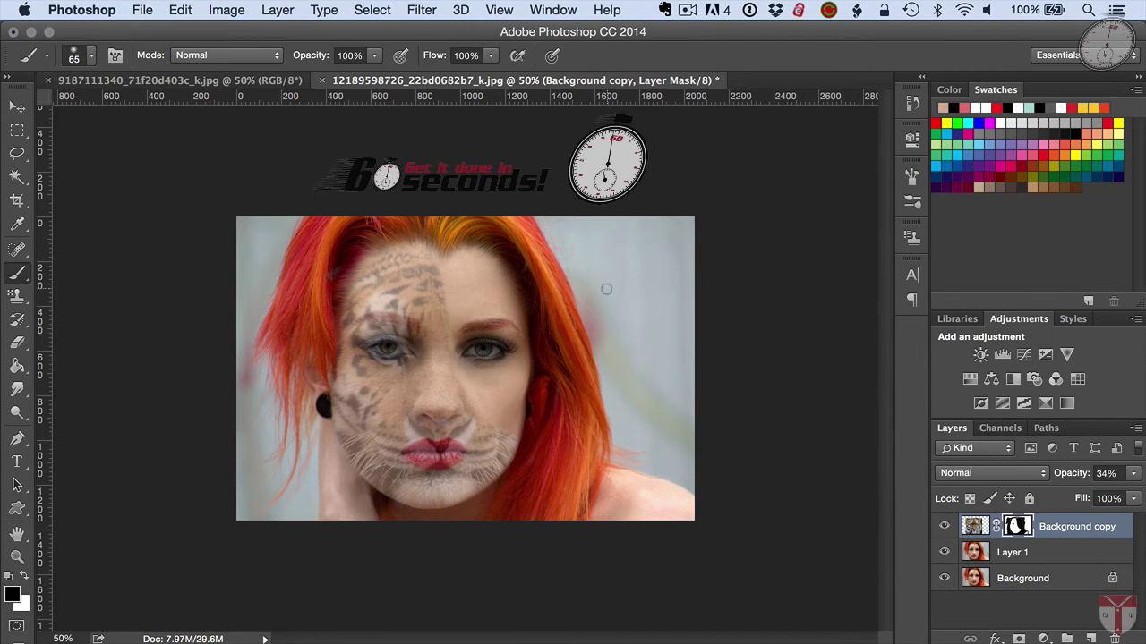
{"action": "key", "text": "bracketleft"}
{"action": "key", "text": "bracketleft"}
{"action": "key", "text": "bracketleft"}
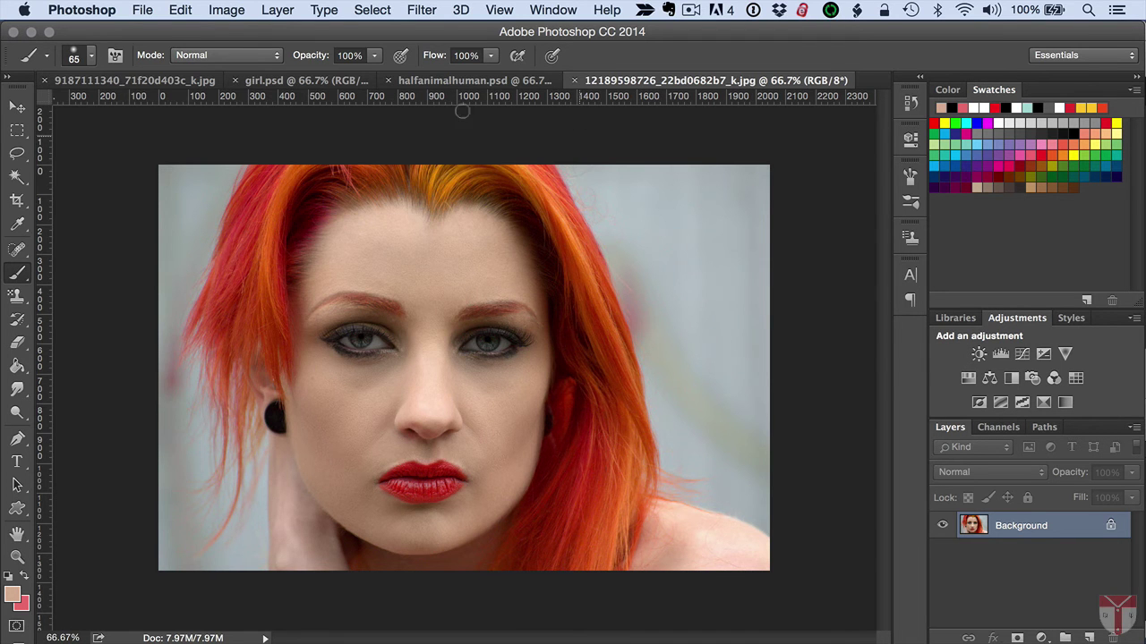
- Switch between the tiger and woman's photos, ending on the tiger photo
{"action": "left_click", "coordinate": [148, 81]}
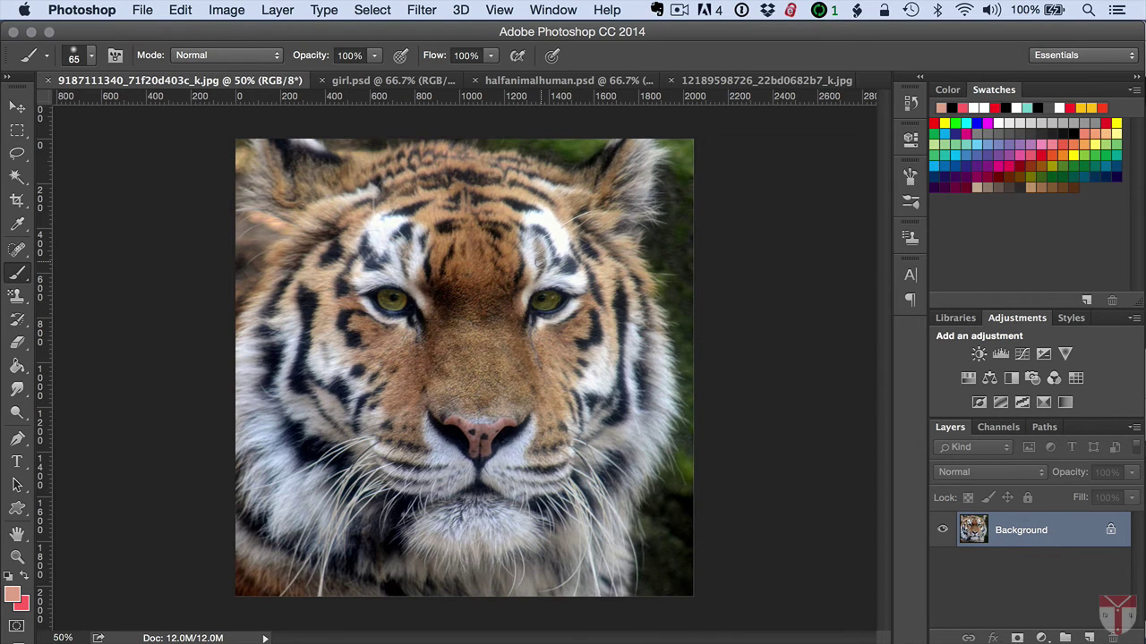
{"action": "left_click", "coordinate": [734, 80]}
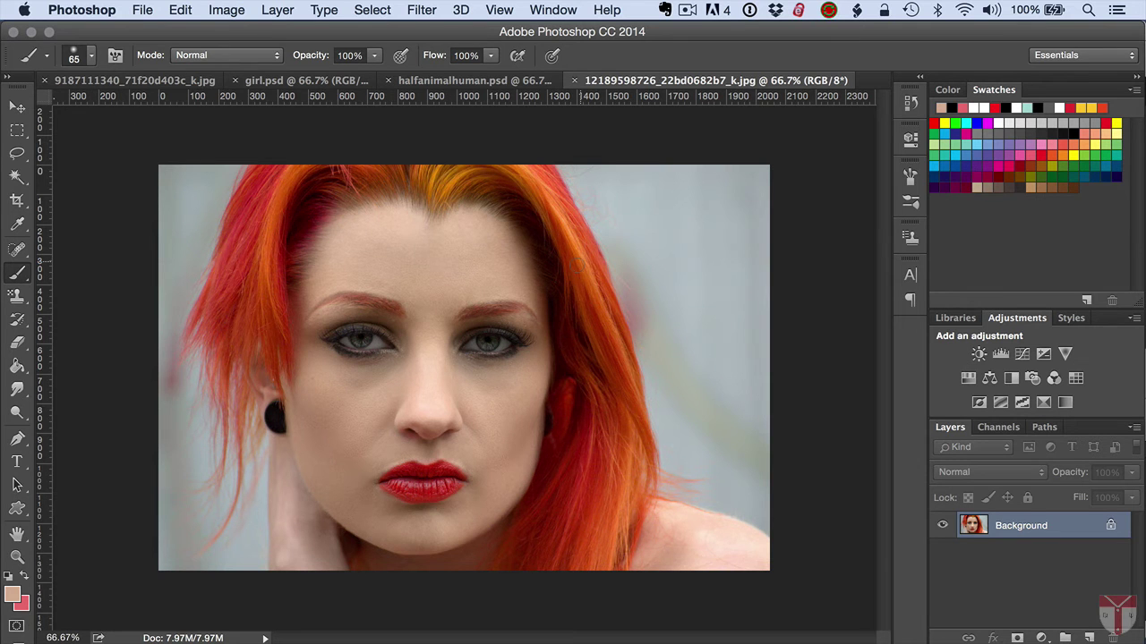
{"action": "left_click", "coordinate": [123, 81]}
{"action": "right_click", "coordinate": [992, 526]}
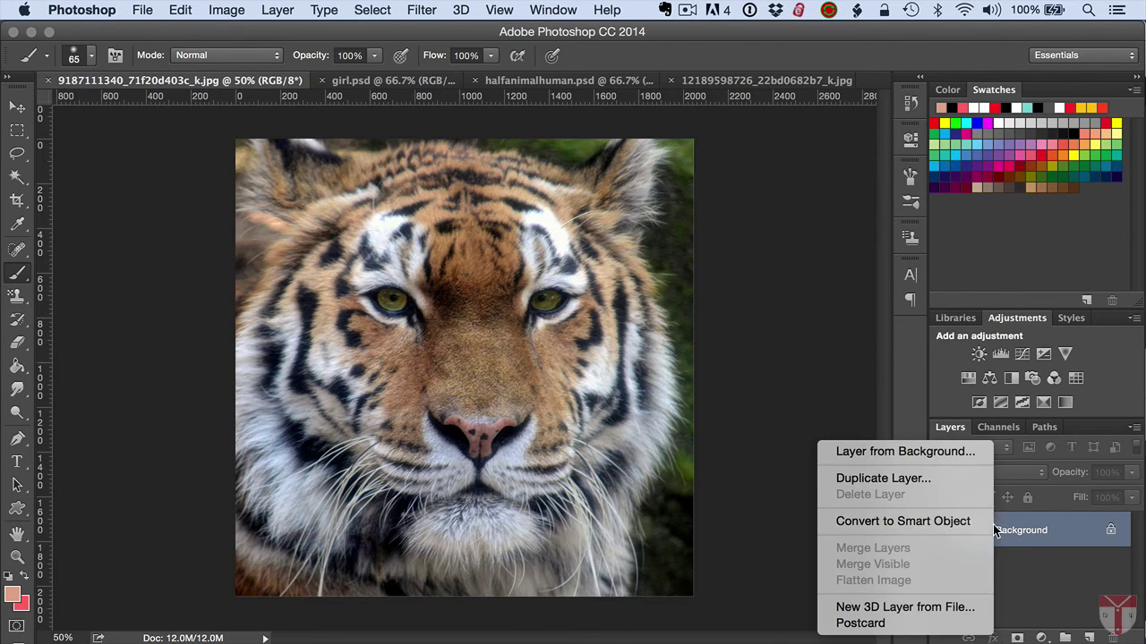
{"action": "left_click", "coordinate": [927, 476]}
{"action": "left_click", "coordinate": [865, 515]}
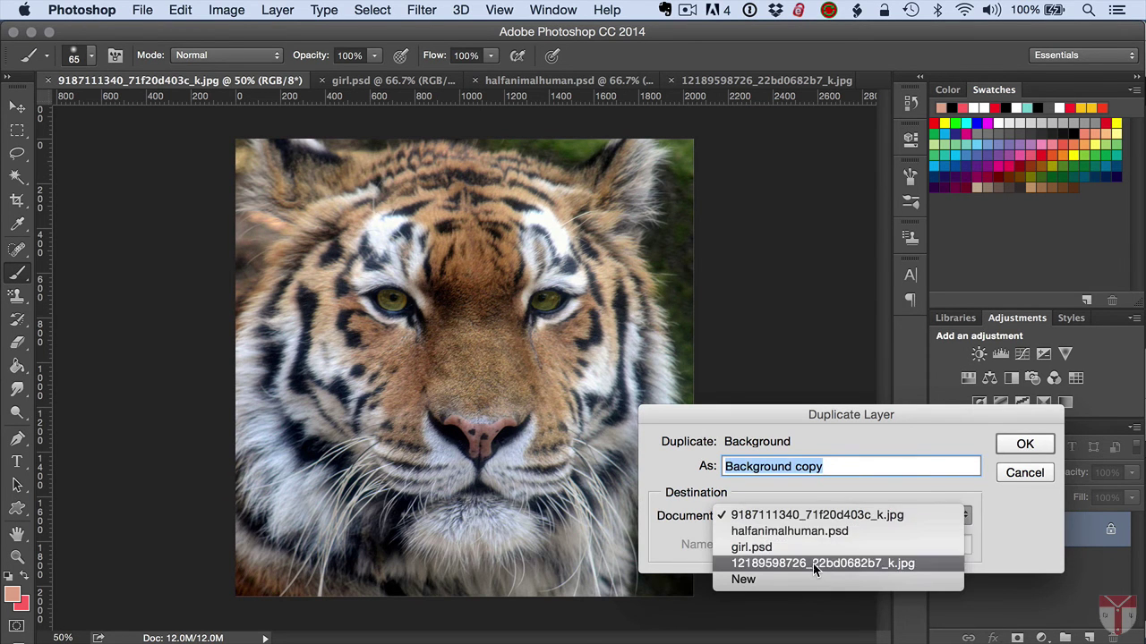
{"action": "left_click", "coordinate": [812, 563]}
{"action": "left_click", "coordinate": [1015, 450]}
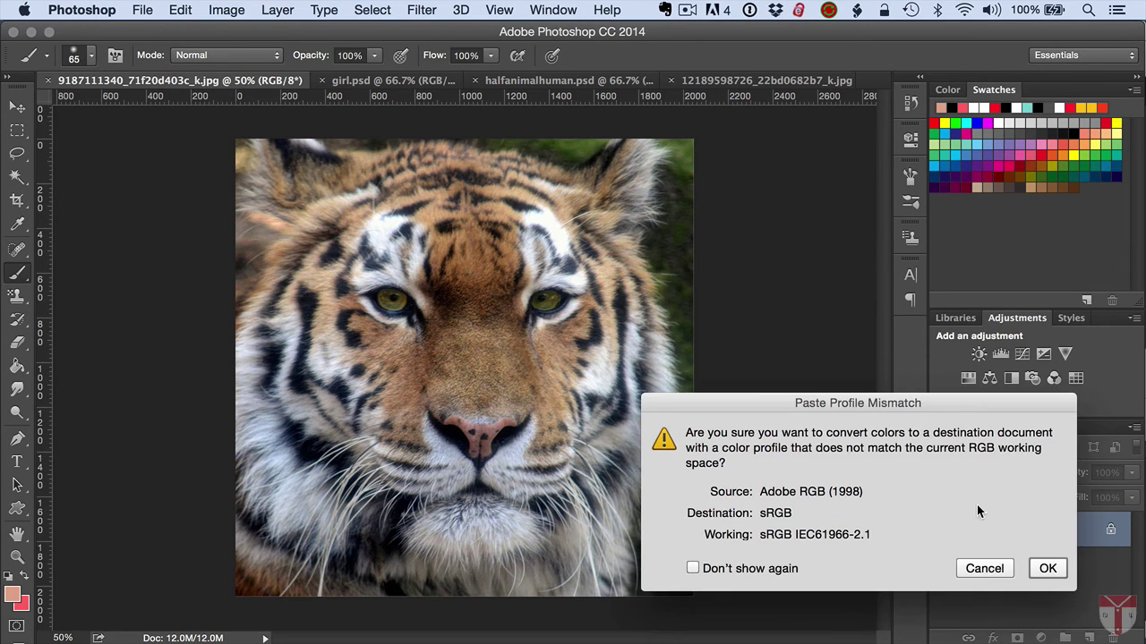
{"action": "left_click", "coordinate": [1047, 568]}
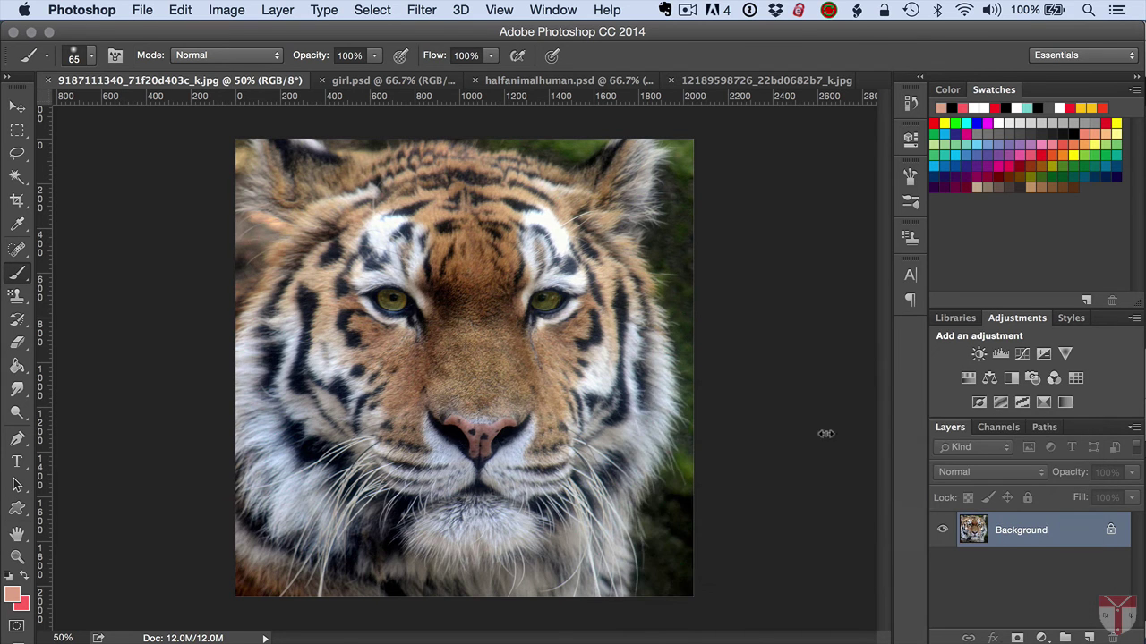
{"action": "left_click", "coordinate": [715, 80]}
{"action": "left_click", "coordinate": [1132, 473]}
- Lower the tiger layer to 29% opacity, scale it to about 54% and position it over the face
{"action": "left_click_drag", "start_coordinate": [1115, 499], "coordinate": [1067, 490]}
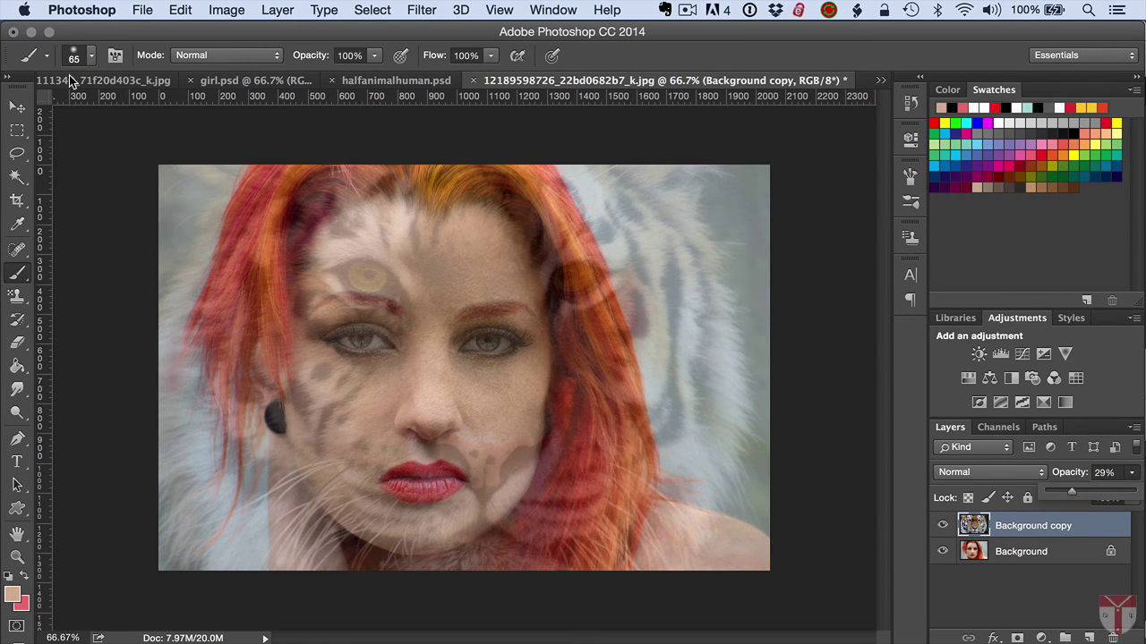
{"action": "left_click", "coordinate": [17, 107]}
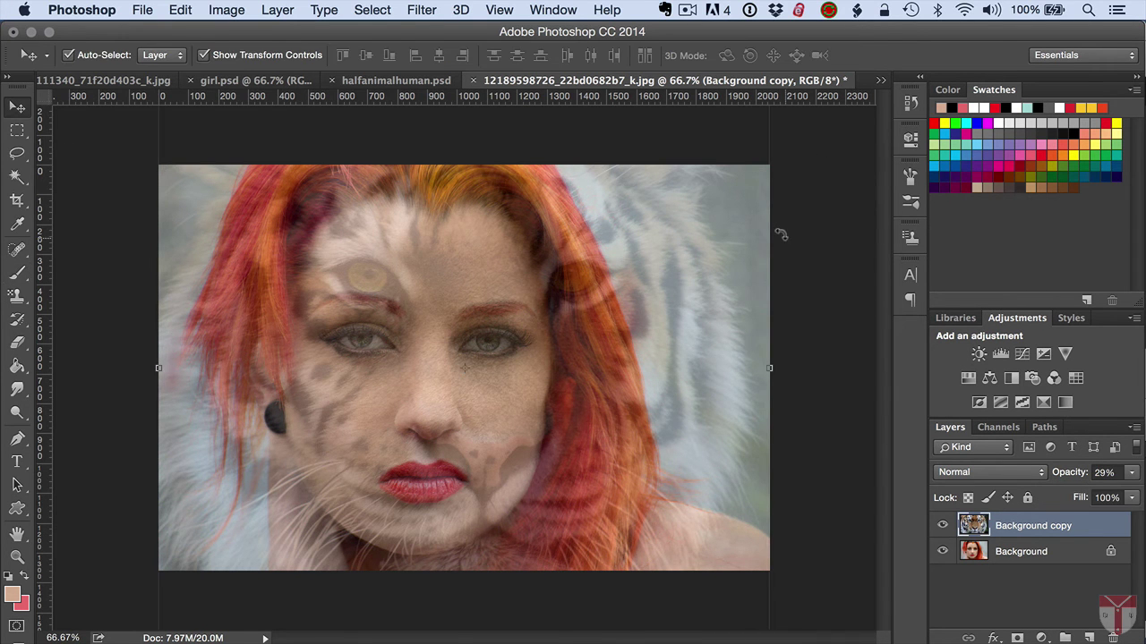
{"action": "key", "text": "super+minus"}
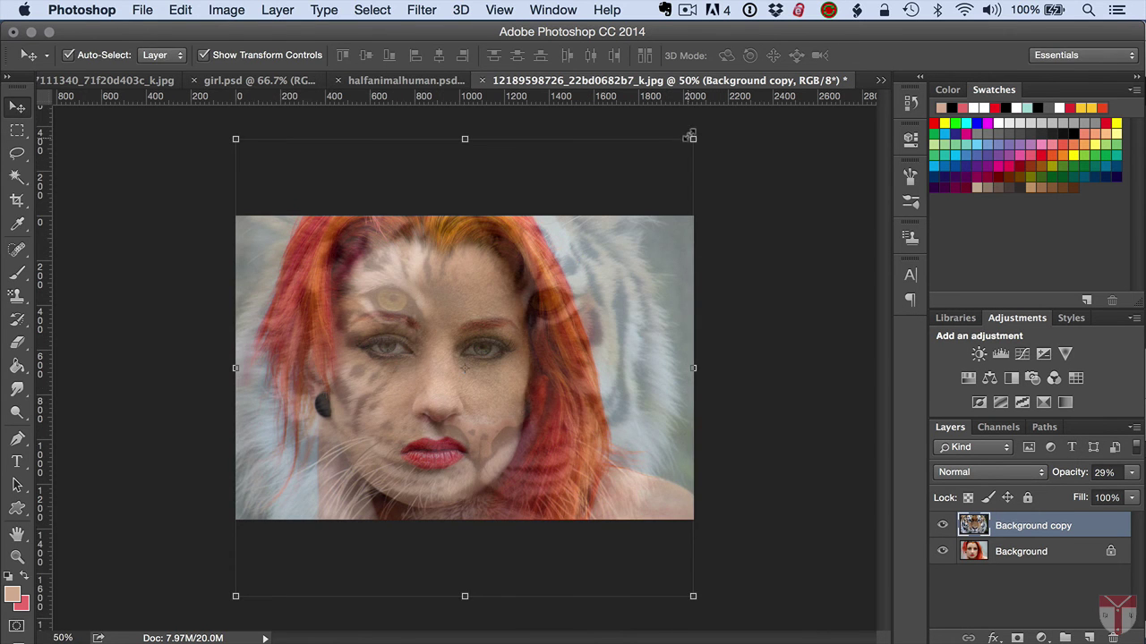
{"action": "left_click_drag", "start_coordinate": [691, 137], "coordinate": [477, 354]}
{"action": "left_click_drag", "start_coordinate": [394, 407], "coordinate": [451, 356]}
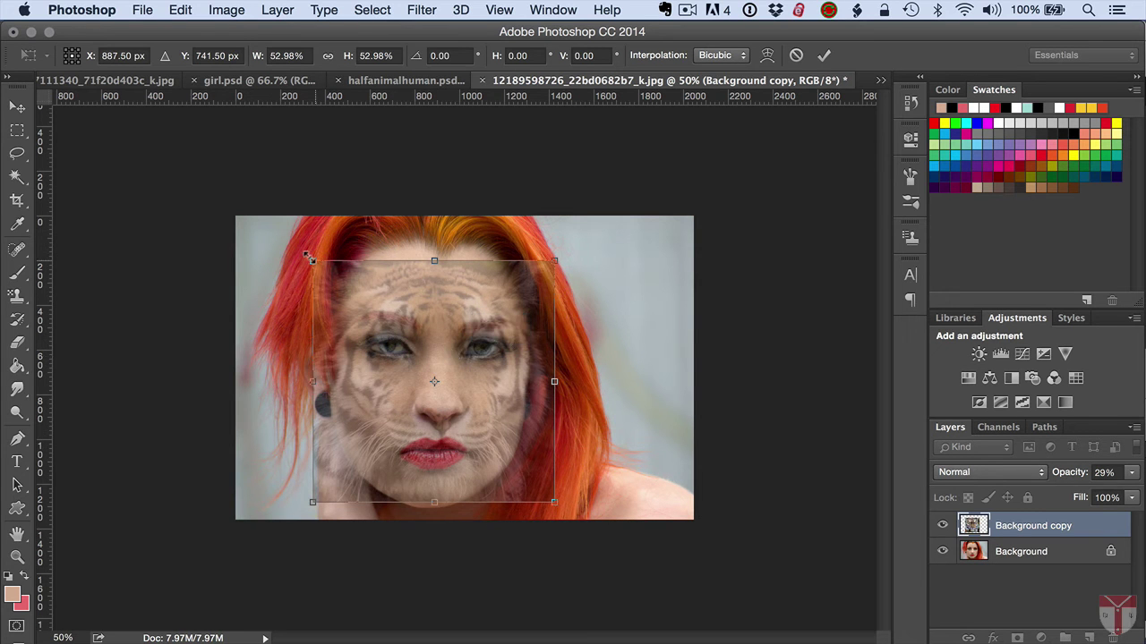
{"action": "left_click_drag", "start_coordinate": [309, 258], "coordinate": [298, 257]}
{"action": "key", "text": "Down"}
{"action": "key", "text": "Down"}
{"action": "key", "text": "Down"}
{"action": "key", "text": "Down"}
{"action": "key", "text": "Down"}
{"action": "key", "text": "Down"}
{"action": "key", "text": "Down"}
{"action": "key", "text": "Down"}
{"action": "key", "text": "Down"}
{"action": "key", "text": "Down"}
{"action": "key", "text": "Down"}
{"action": "key", "text": "Down"}
{"action": "key", "text": "Down"}
{"action": "key", "text": "Down"}
{"action": "key", "text": "Down"}
{"action": "key", "text": "Down"}
{"action": "key", "text": "Right"}
{"action": "key", "text": "Right"}
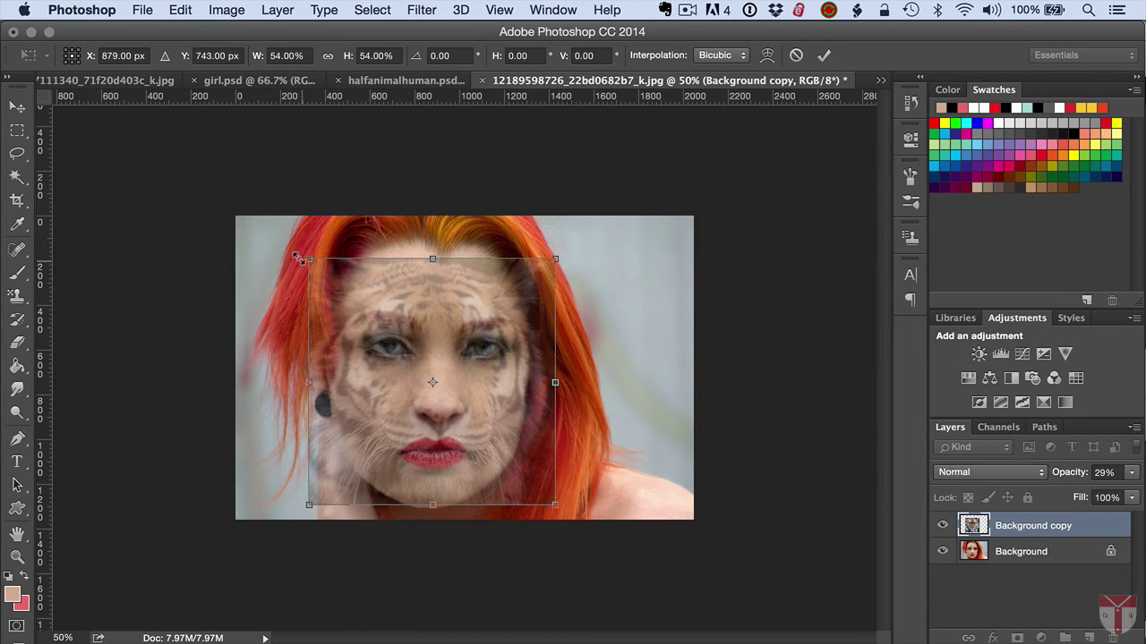
{"action": "key", "text": "Up"}
{"action": "key", "text": "Up"}
{"action": "key", "text": "Return"}
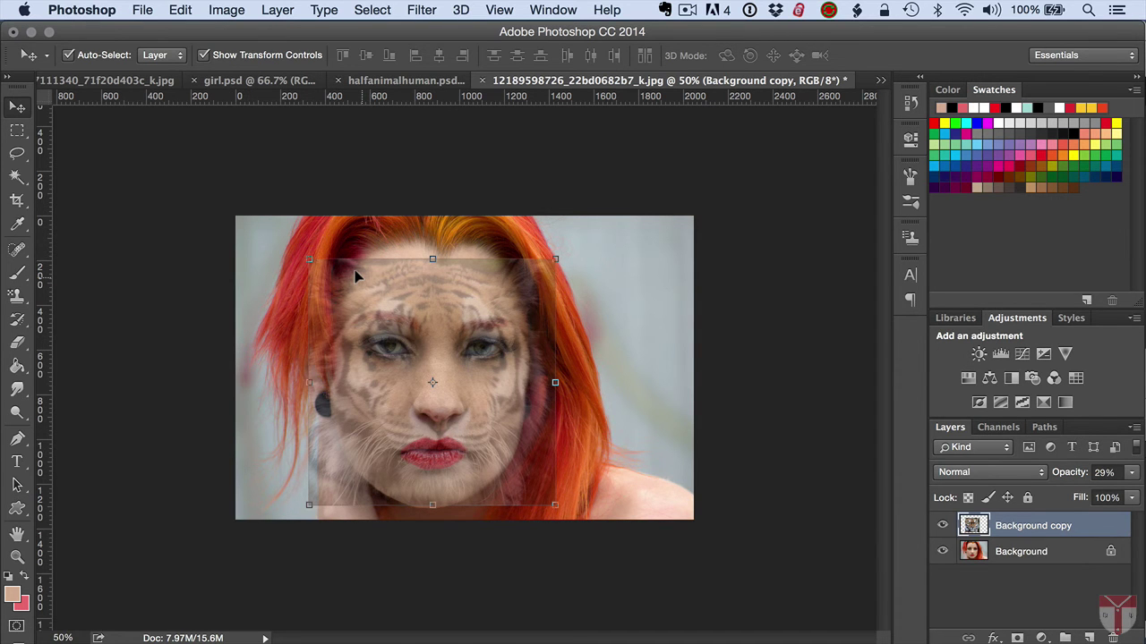
- Displace the tiger layer at scale 10 using girl.psd as the map
{"action": "left_click", "coordinate": [414, 9]}
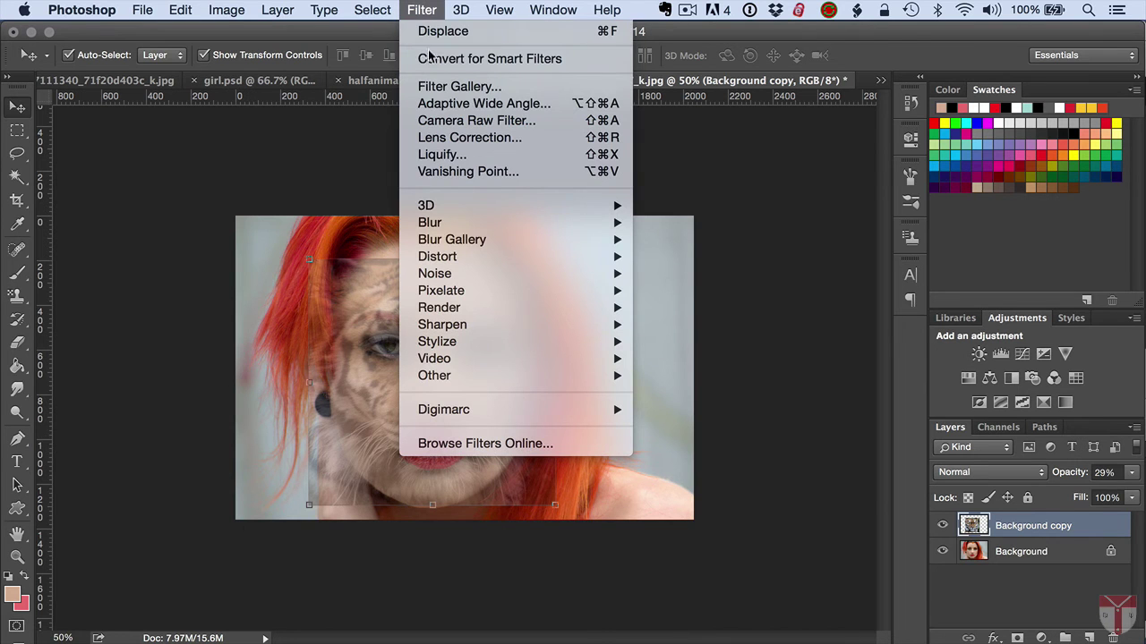
{"action": "mouse_move", "coordinate": [528, 236]}
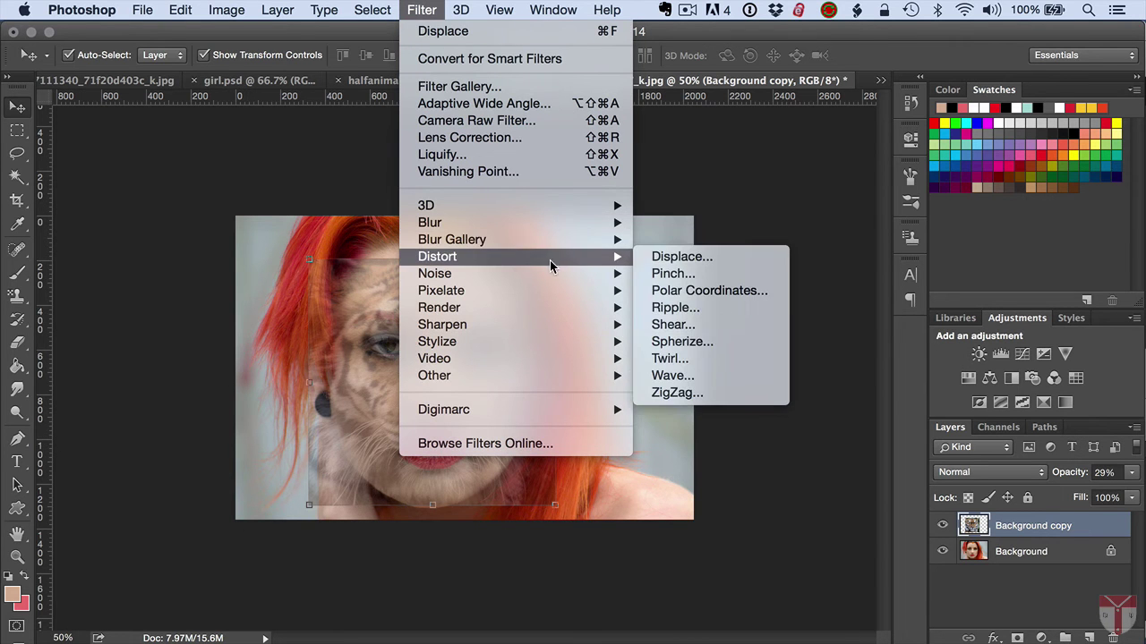
{"action": "left_click", "coordinate": [682, 256]}
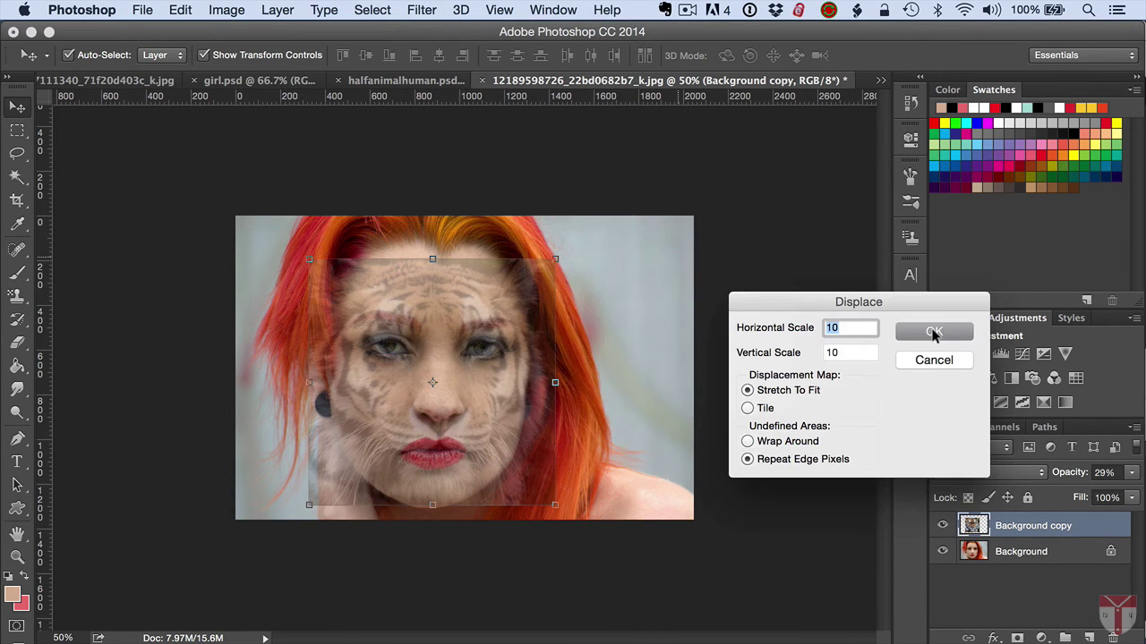
{"action": "left_click", "coordinate": [933, 333]}
{"action": "left_click", "coordinate": [760, 188]}
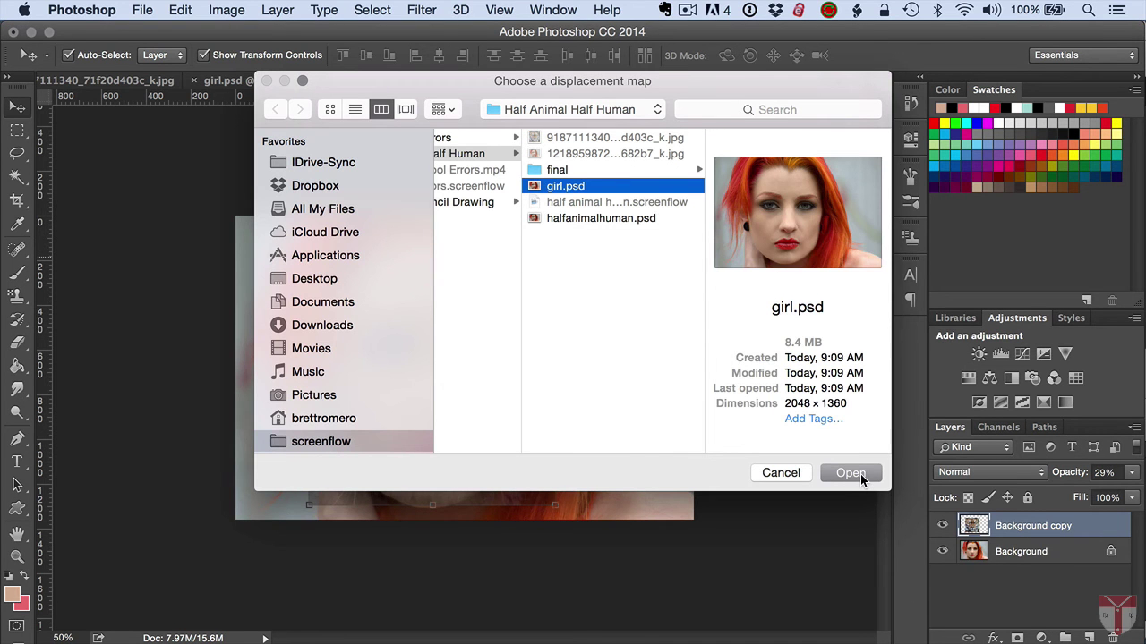
{"action": "left_click", "coordinate": [860, 474]}
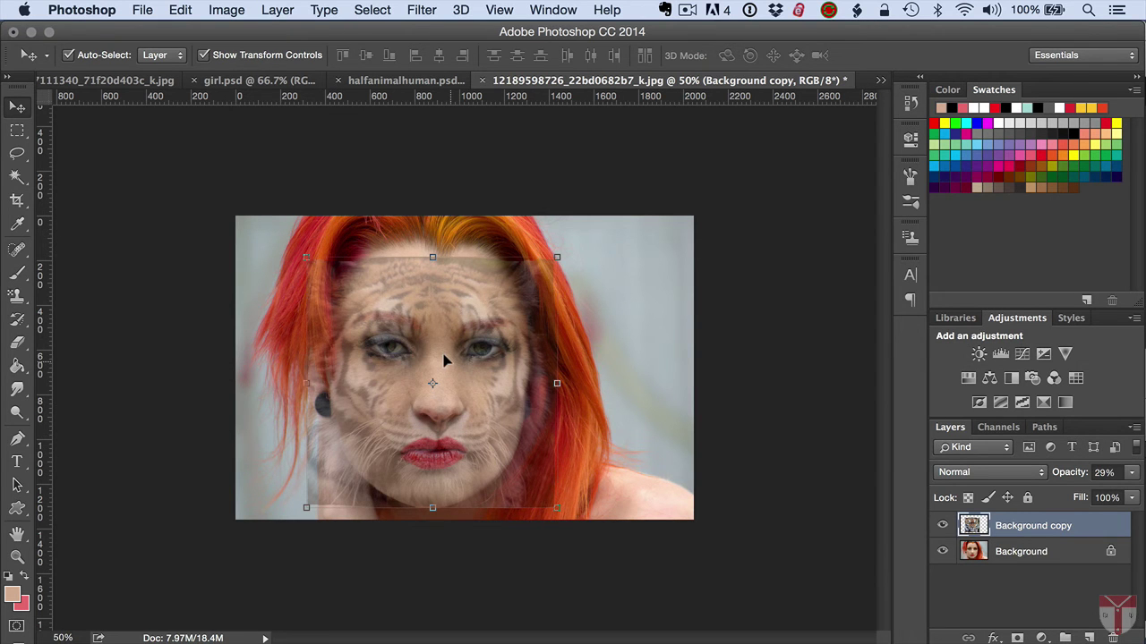
- Enlarge the tiger layer very slightly to fit the face
{"action": "left_click", "coordinate": [304, 255]}
{"action": "left_click_drag", "start_coordinate": [305, 256], "coordinate": [298, 255]}
{"action": "key", "text": "Return"}
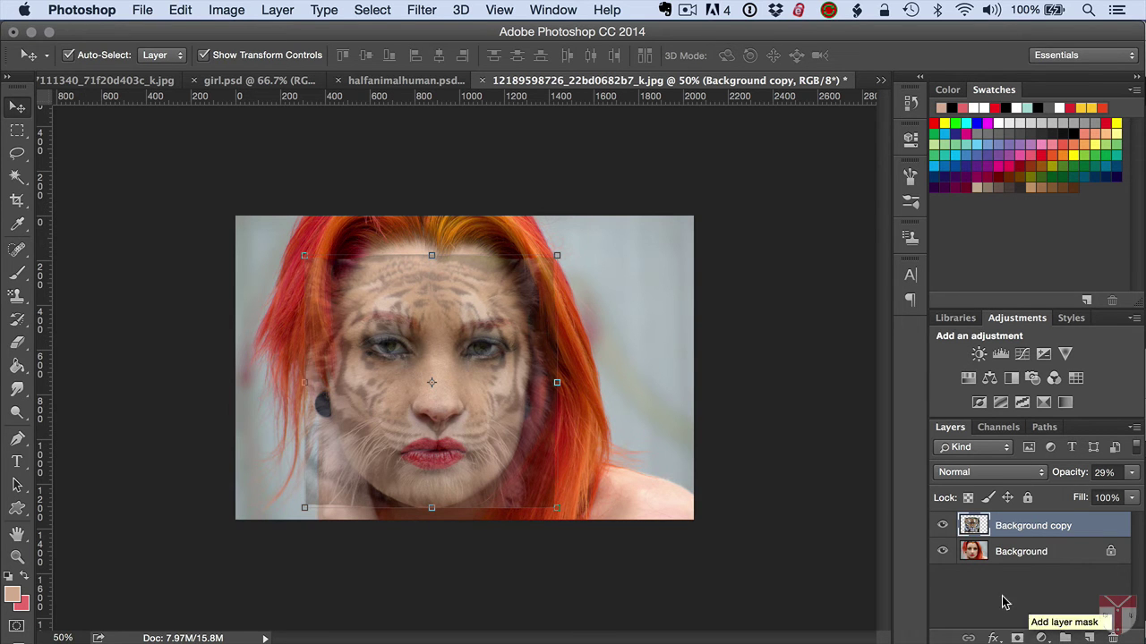
- Add a white layer mask to the tiger layer and zoom in with the Brush tool active
{"action": "left_click", "coordinate": [1015, 635]}
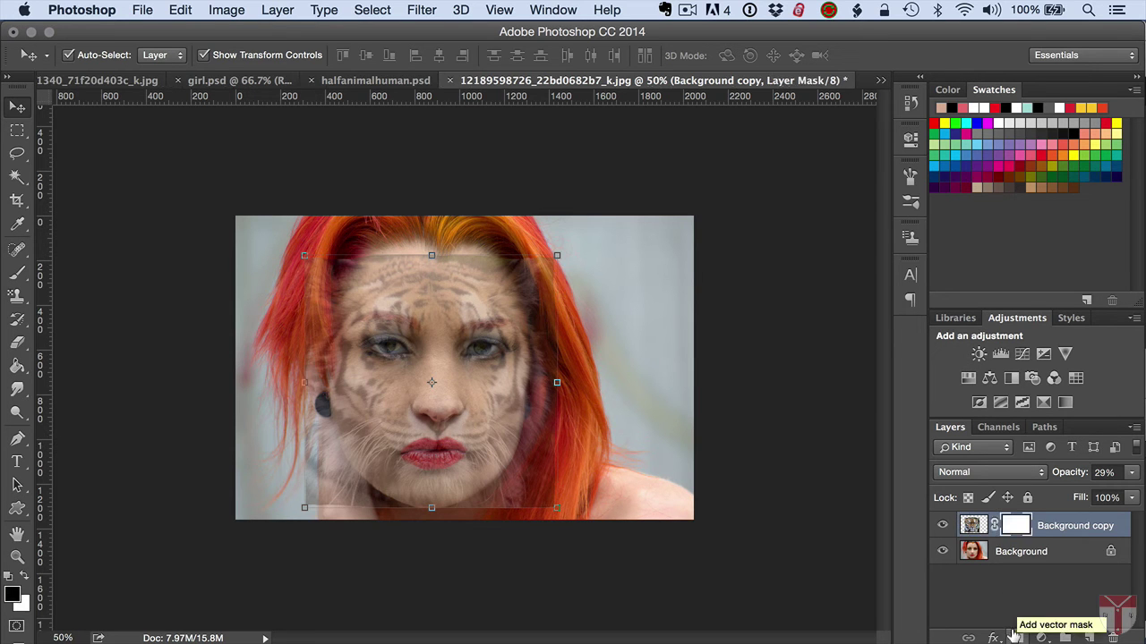
{"action": "left_click", "coordinate": [17, 273]}
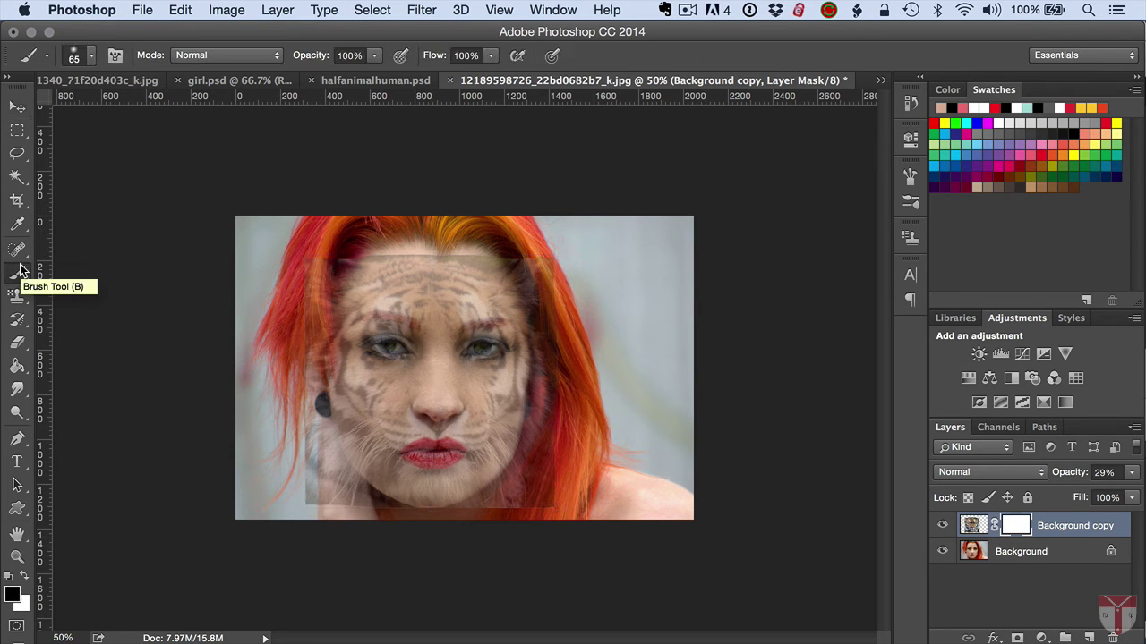
{"action": "key", "text": "super+equal"}
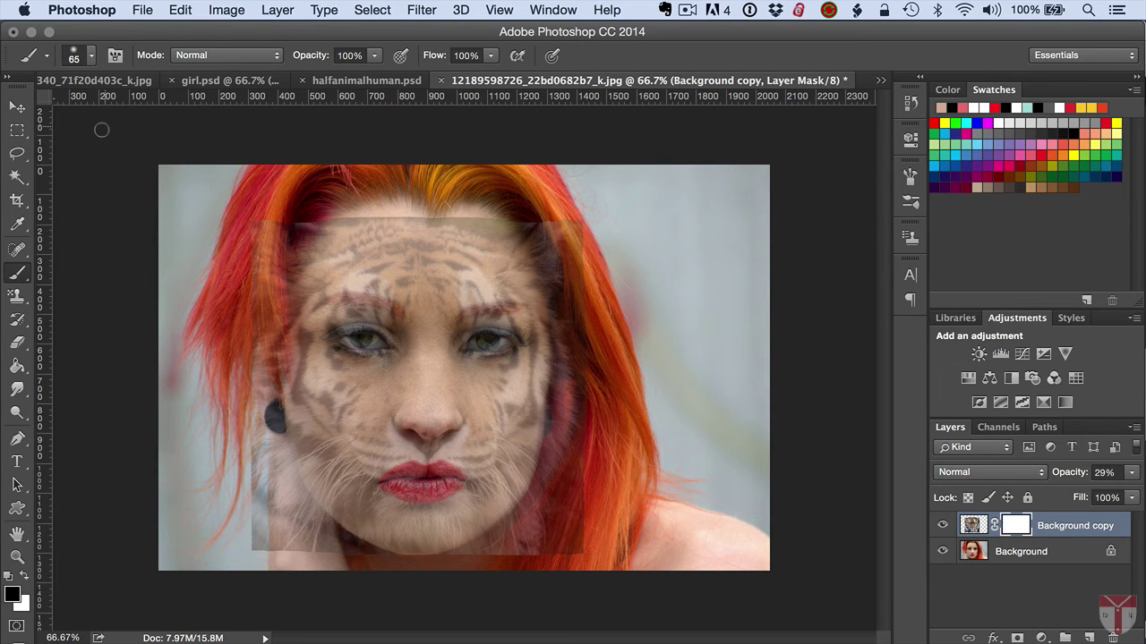
- With the 65 px, 0% hardness brush, paint black on the tiger mask along its right, upper-left, left and top edges
{"action": "left_click", "coordinate": [91, 58]}
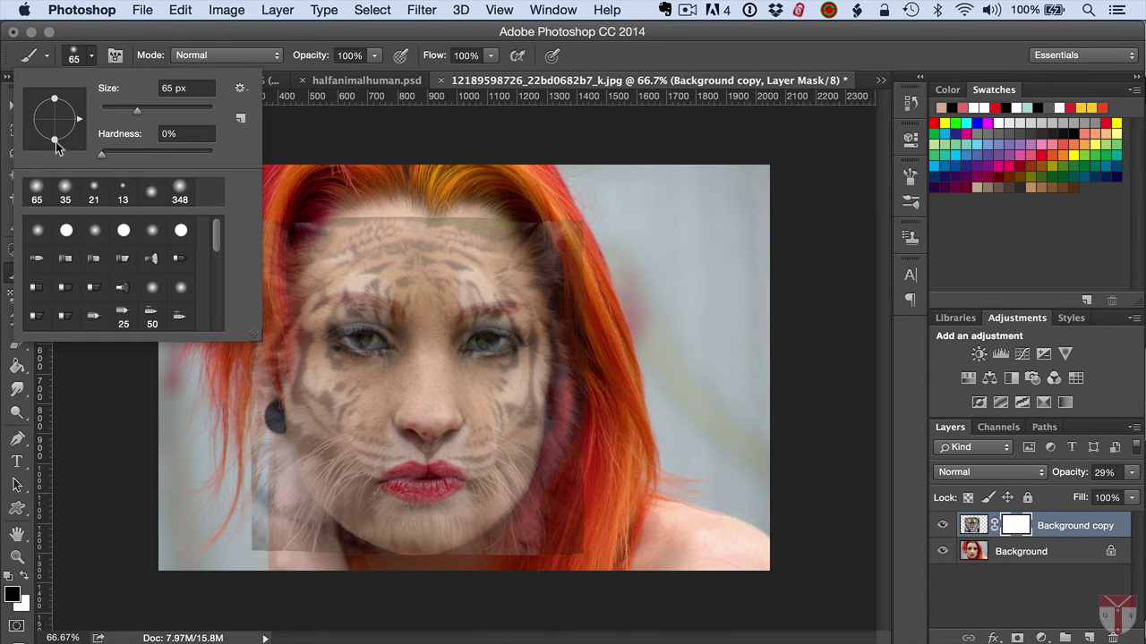
{"action": "left_click", "coordinate": [98, 55]}
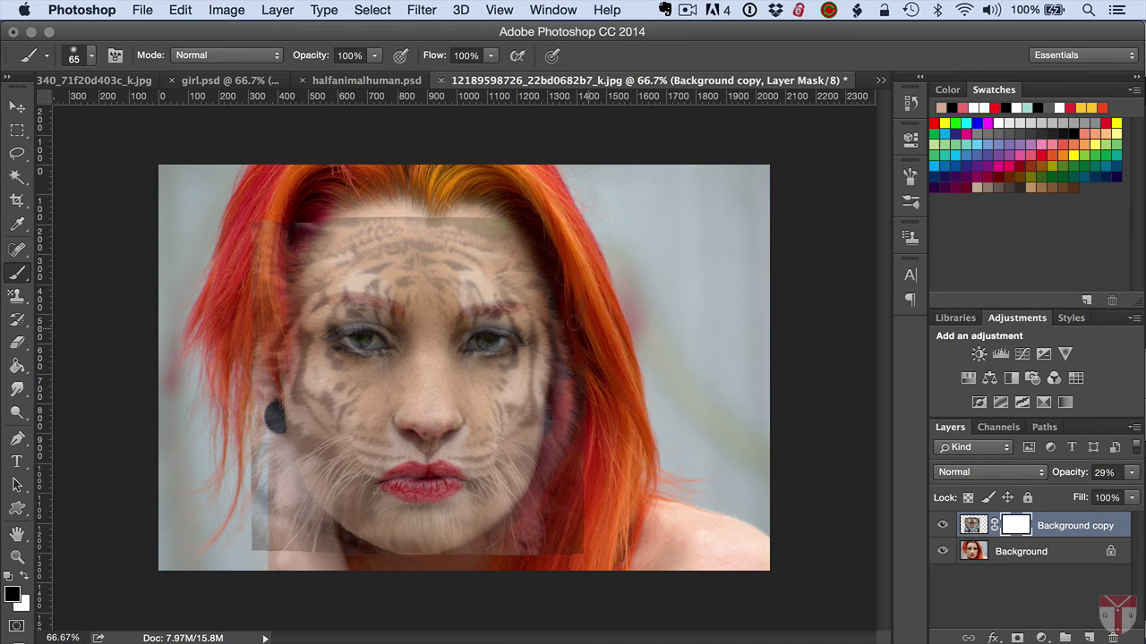
{"action": "mouse_move", "coordinate": [555, 301]}
{"action": "left_mouse_down"}
{"action": "mouse_move", "coordinate": [569, 409]}
{"action": "mouse_move", "coordinate": [543, 273]}
{"action": "mouse_move", "coordinate": [551, 291]}
{"action": "left_mouse_up"}
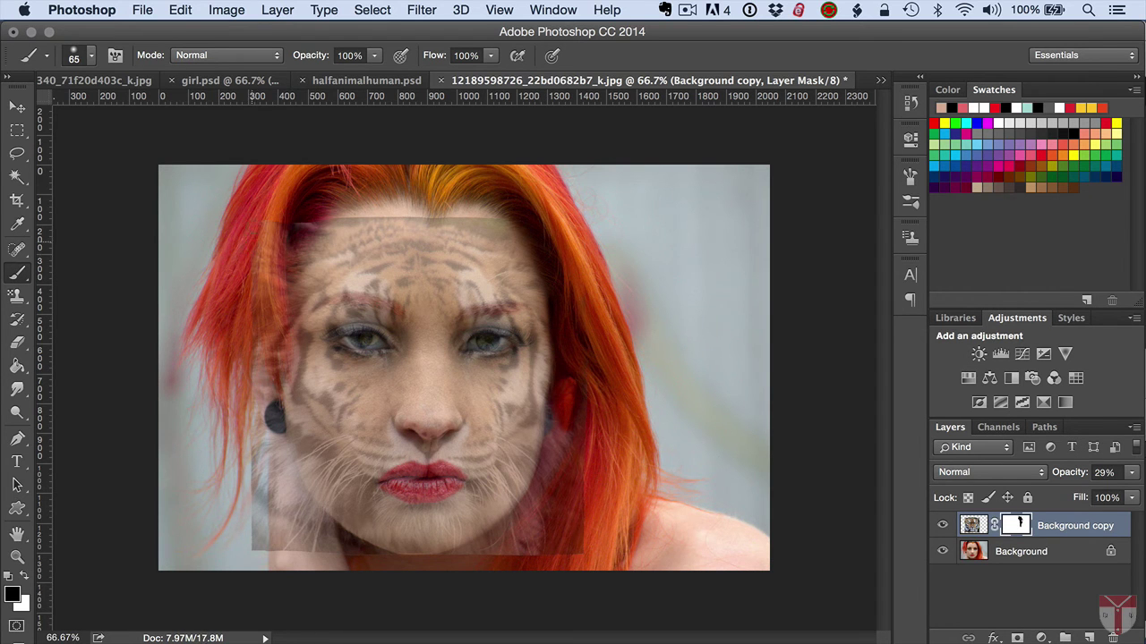
{"action": "mouse_move", "coordinate": [270, 245]}
{"action": "left_mouse_down"}
{"action": "mouse_move", "coordinate": [258, 265]}
{"action": "mouse_move", "coordinate": [308, 223]}
{"action": "mouse_move", "coordinate": [283, 310]}
{"action": "left_mouse_up"}
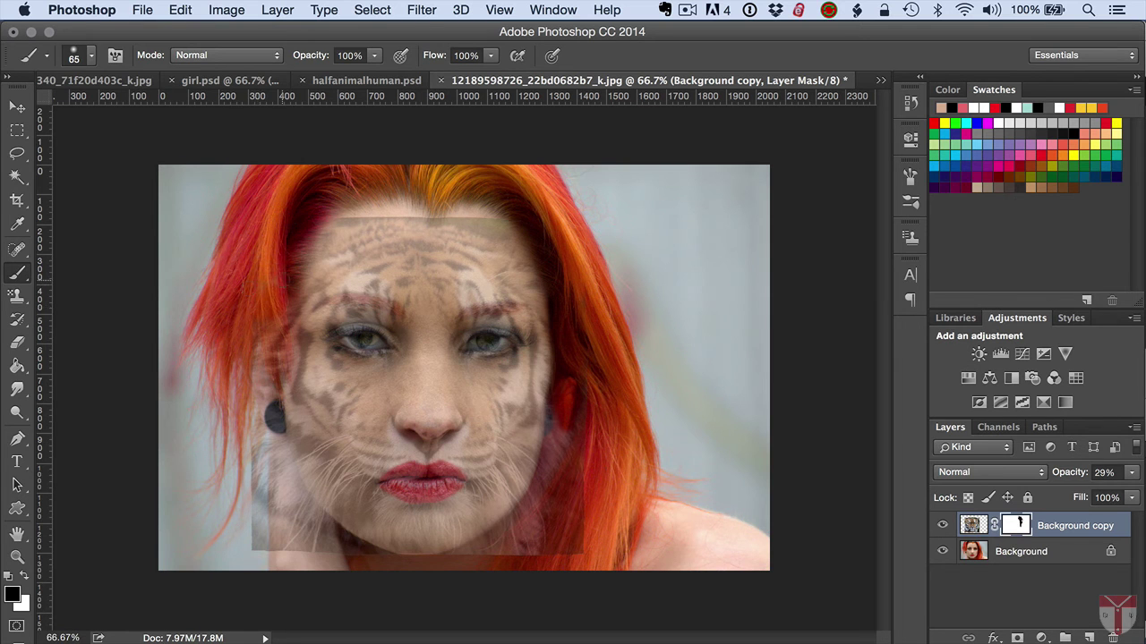
{"action": "mouse_move", "coordinate": [273, 346]}
{"action": "left_mouse_down"}
{"action": "mouse_move", "coordinate": [274, 329]}
{"action": "mouse_move", "coordinate": [261, 376]}
{"action": "mouse_move", "coordinate": [294, 324]}
{"action": "mouse_move", "coordinate": [288, 368]}
{"action": "left_mouse_up"}
{"action": "left_click_drag", "start_coordinate": [290, 255], "coordinate": [295, 247]}
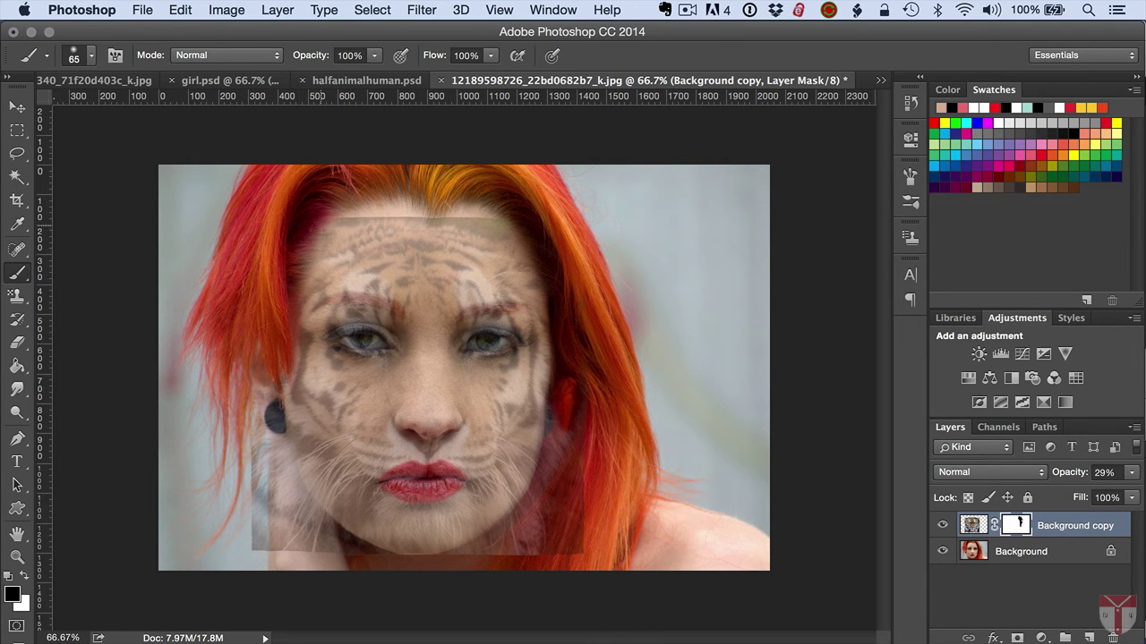
{"action": "left_click", "coordinate": [306, 238]}
{"action": "mouse_move", "coordinate": [506, 220]}
{"action": "left_mouse_down"}
{"action": "mouse_move", "coordinate": [469, 222]}
{"action": "mouse_move", "coordinate": [500, 235]}
{"action": "mouse_move", "coordinate": [470, 226]}
{"action": "left_mouse_up"}
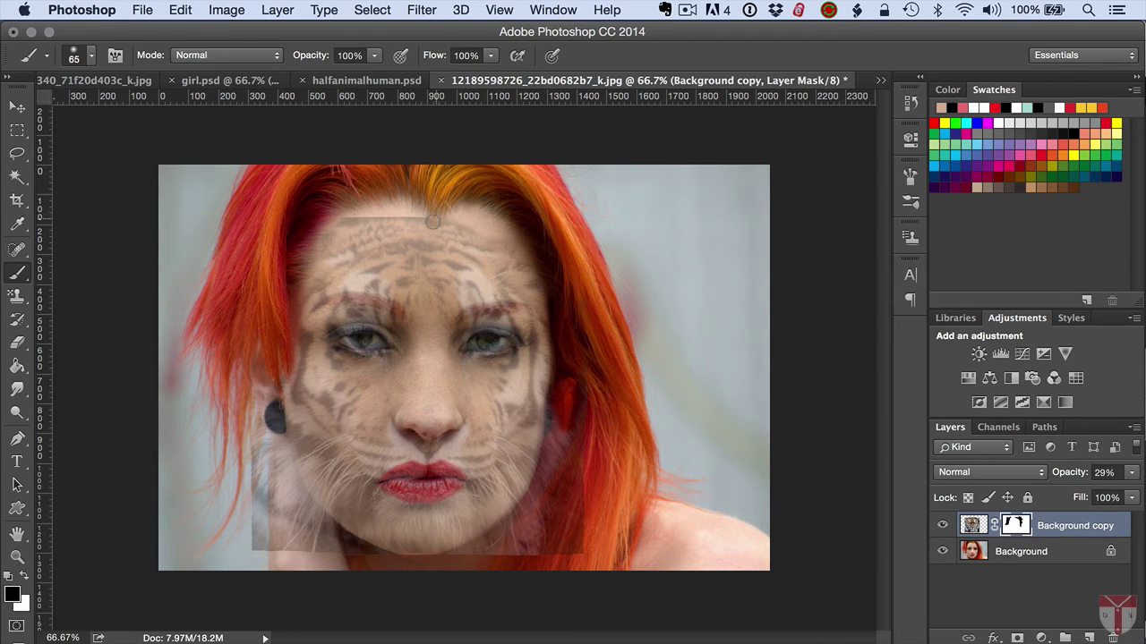
- Mask tiger stripes off the forehead centre, between the brows, along the bottom edge and the chin's right side
{"action": "mouse_move", "coordinate": [432, 221]}
{"action": "left_mouse_down"}
{"action": "mouse_move", "coordinate": [441, 365]}
{"action": "mouse_move", "coordinate": [486, 432]}
{"action": "mouse_move", "coordinate": [546, 467]}
{"action": "left_mouse_up"}
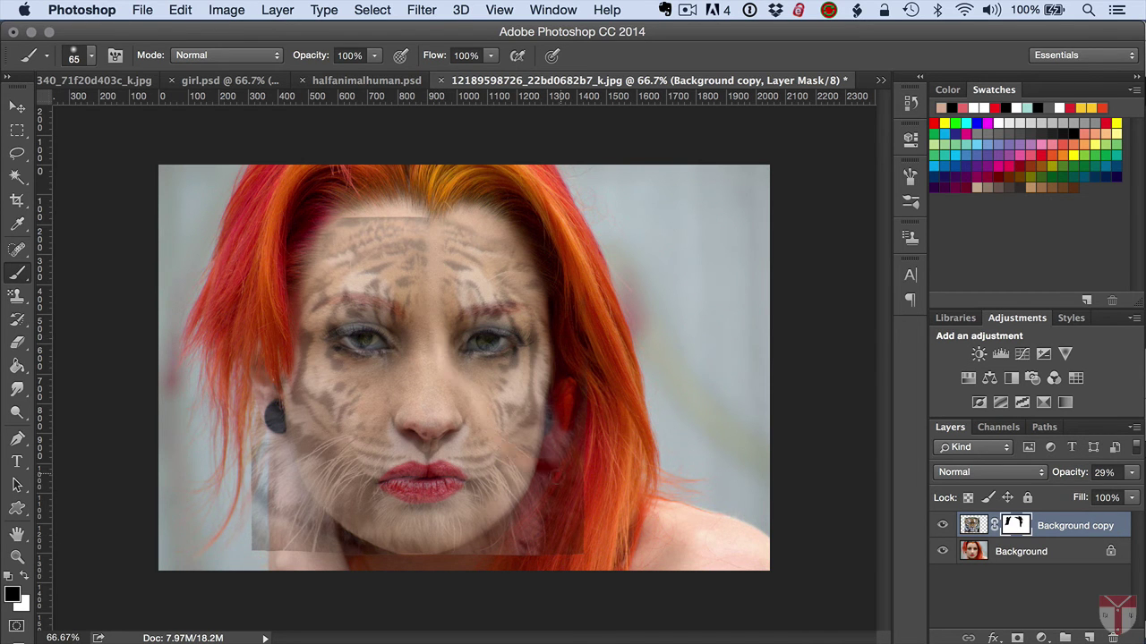
{"action": "mouse_move", "coordinate": [447, 223]}
{"action": "left_mouse_down"}
{"action": "mouse_move", "coordinate": [444, 307]}
{"action": "mouse_move", "coordinate": [458, 234]}
{"action": "mouse_move", "coordinate": [484, 311]}
{"action": "left_mouse_up"}
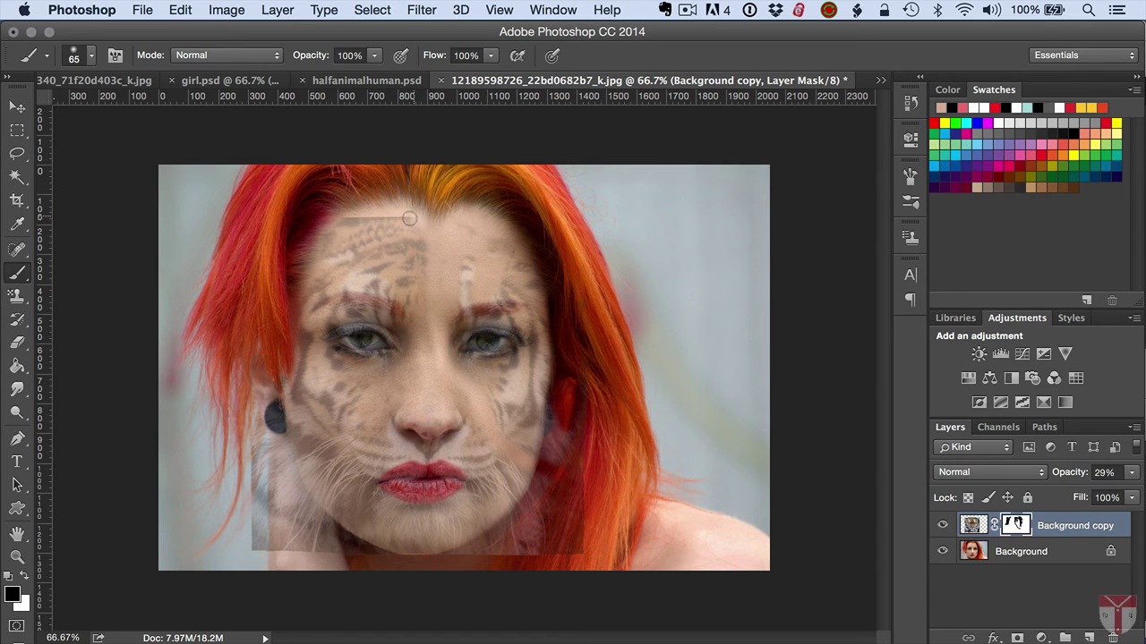
{"action": "left_click_drag", "start_coordinate": [409, 219], "coordinate": [334, 223]}
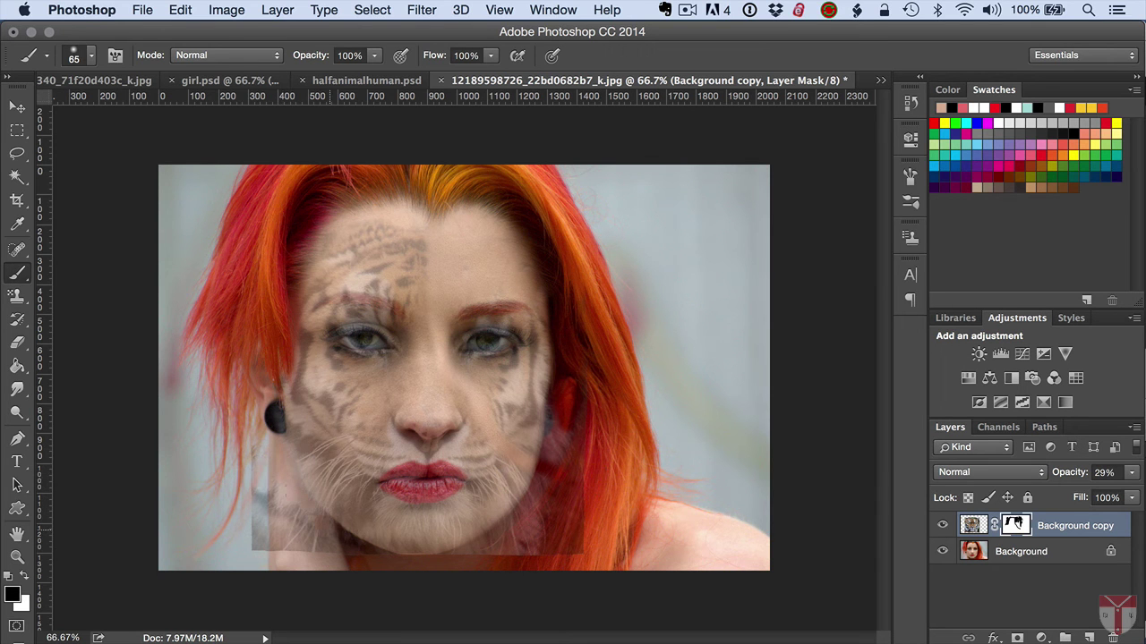
{"action": "left_click_drag", "start_coordinate": [351, 543], "coordinate": [362, 549]}
{"action": "mouse_move", "coordinate": [531, 523]}
{"action": "left_mouse_down"}
{"action": "mouse_move", "coordinate": [479, 554]}
{"action": "mouse_move", "coordinate": [541, 502]}
{"action": "mouse_move", "coordinate": [552, 473]}
{"action": "mouse_move", "coordinate": [515, 519]}
{"action": "mouse_move", "coordinate": [543, 464]}
{"action": "left_mouse_up"}
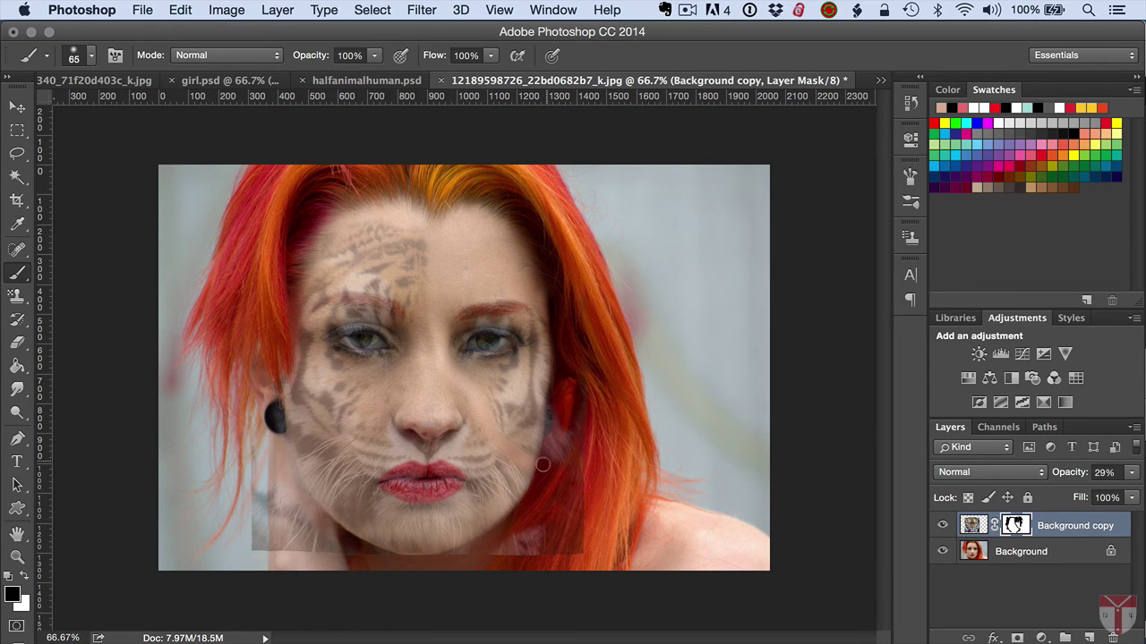
- Switch the brush to the 21 px soft round preset
{"action": "left_click", "coordinate": [92, 55]}
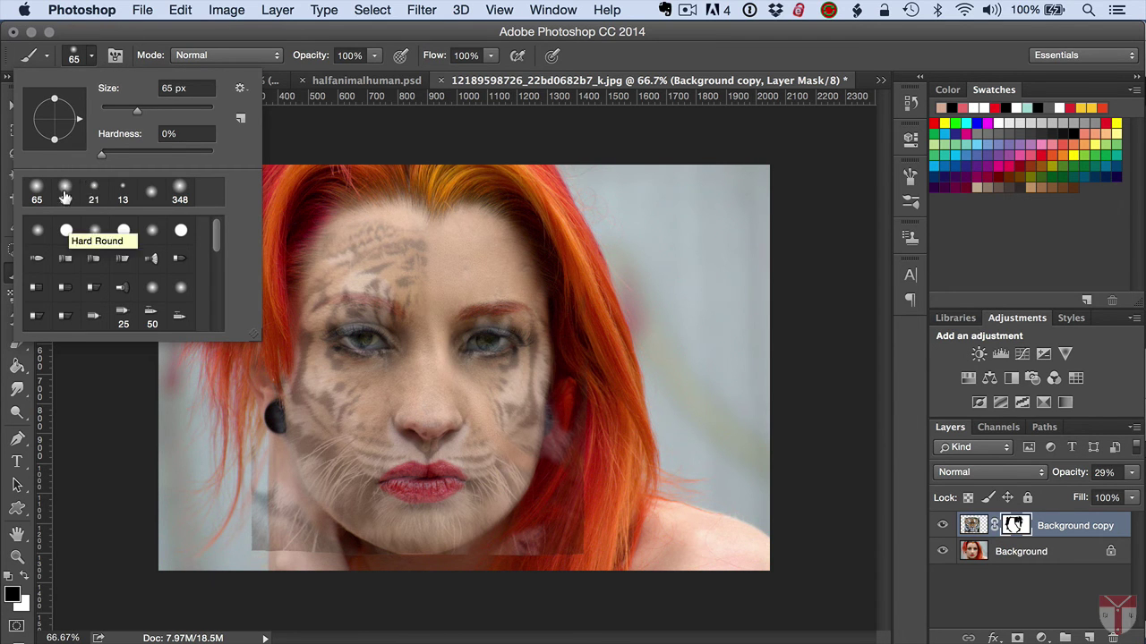
{"action": "left_click", "coordinate": [93, 189]}
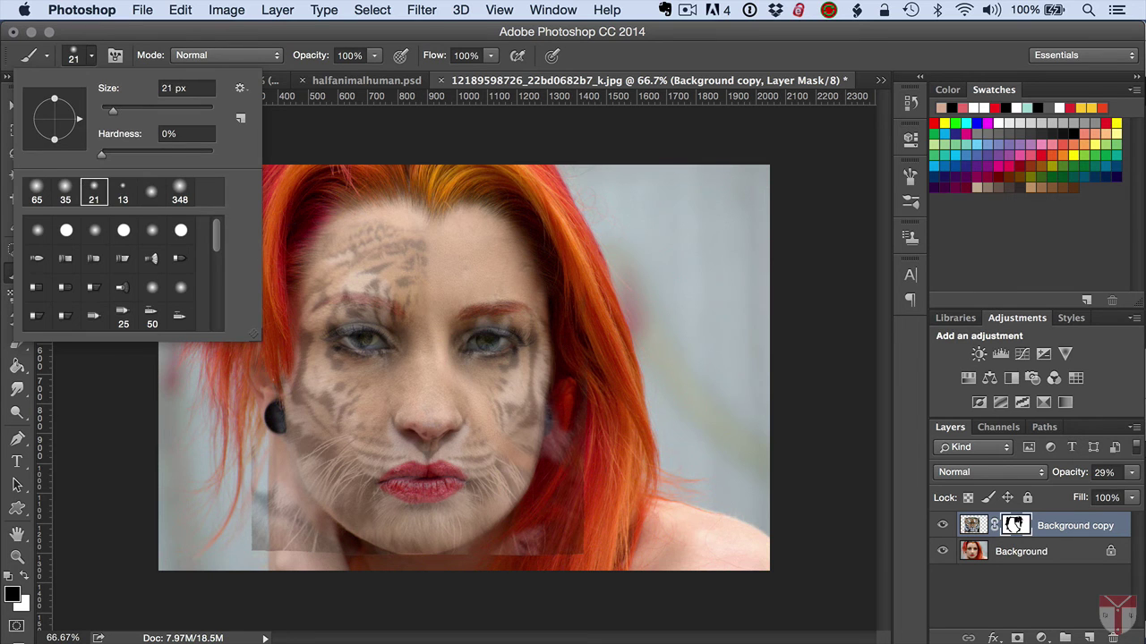
{"action": "key", "text": "Return"}
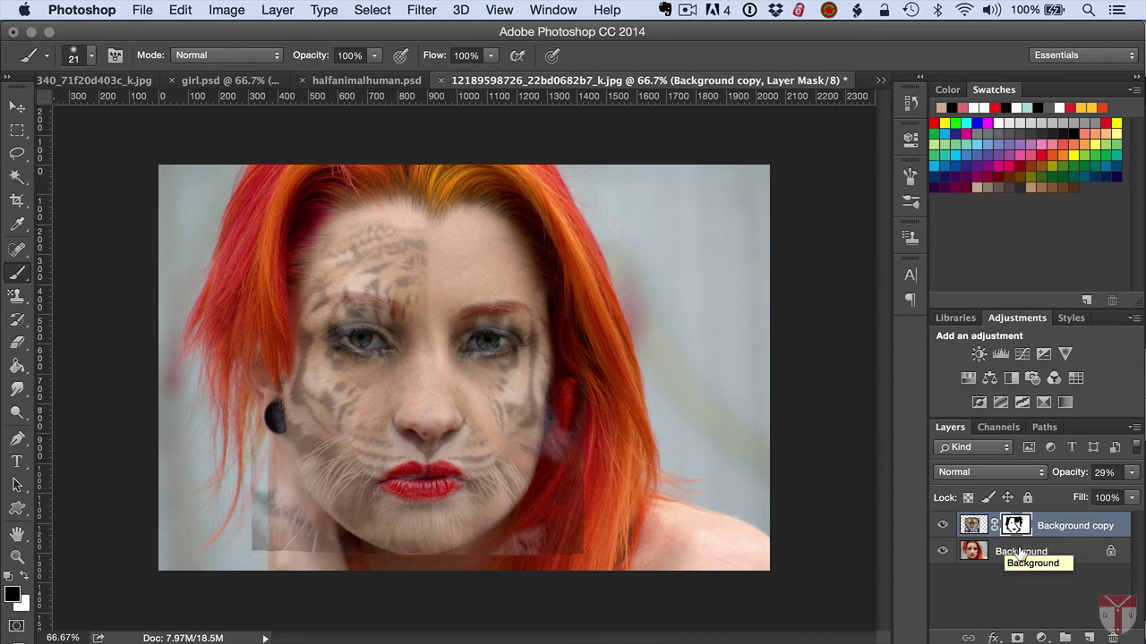
- Create Group 1 and move the tiger layer and a new Background copy 2 into it
{"action": "left_click", "coordinate": [1064, 633]}
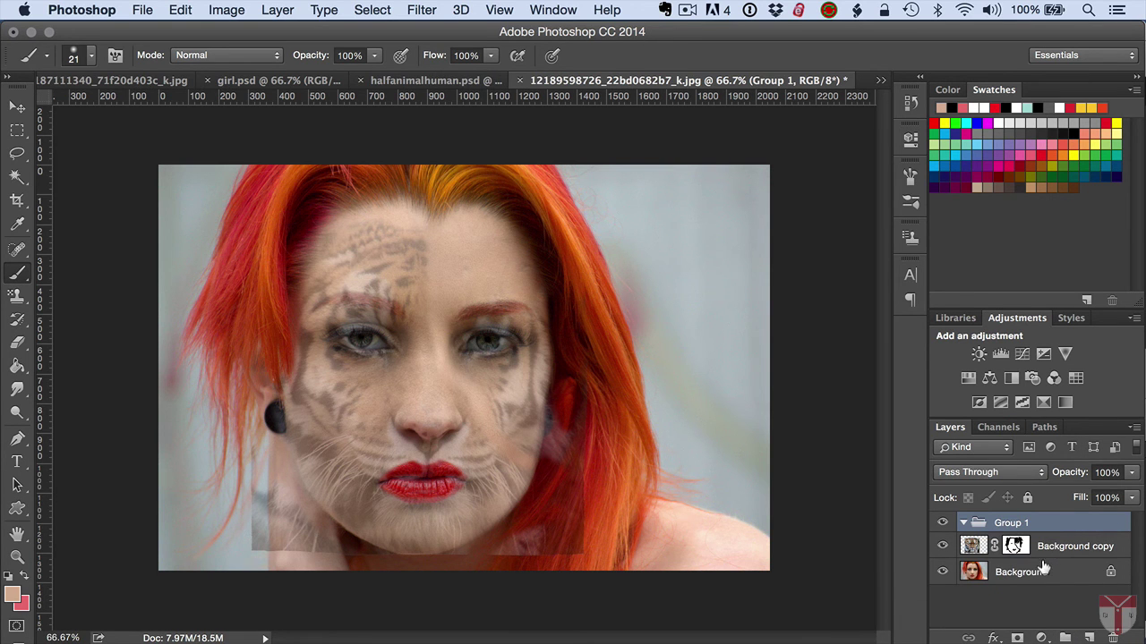
{"action": "left_click", "coordinate": [1044, 569]}
{"action": "left_click", "coordinate": [1056, 543], "text": "shift"}
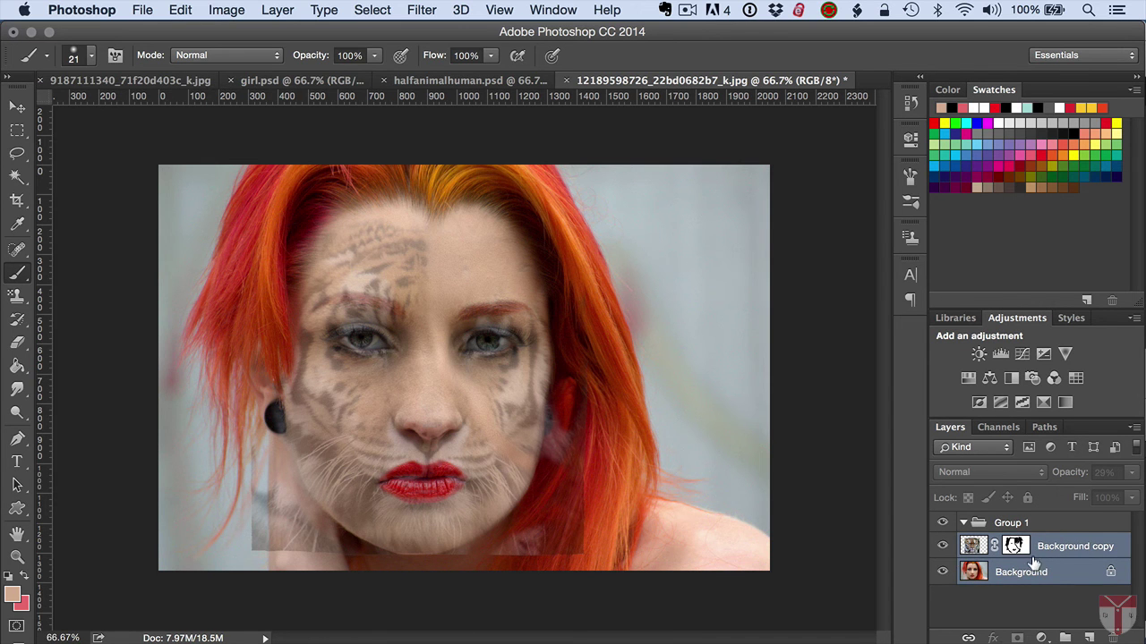
{"action": "left_click_drag", "start_coordinate": [1034, 562], "coordinate": [1021, 531]}
{"action": "left_click", "coordinate": [1038, 608]}
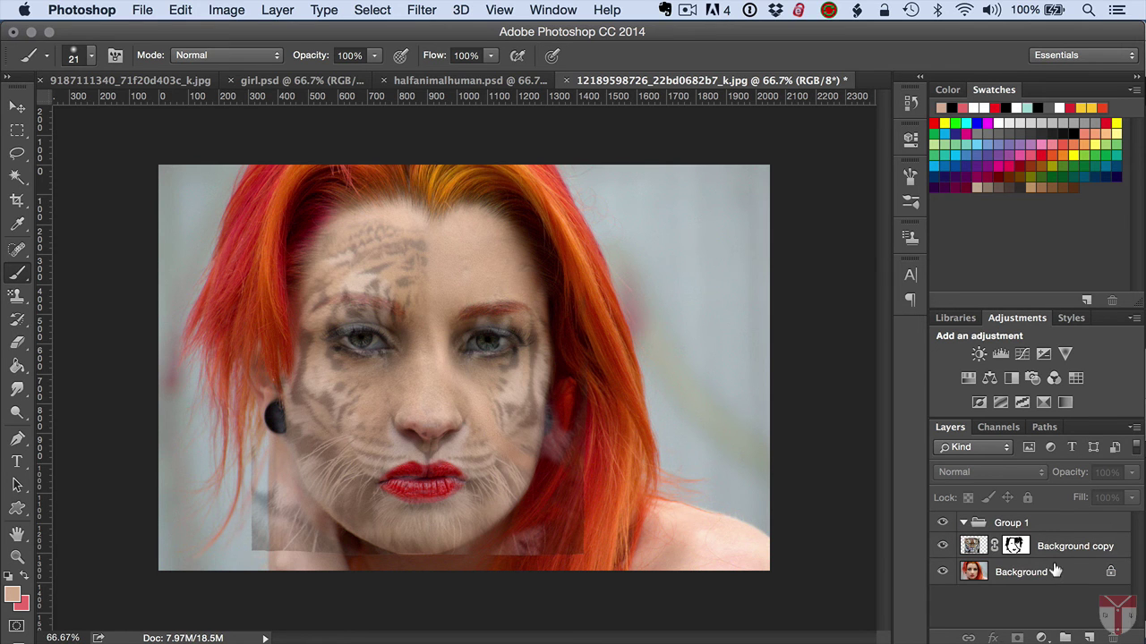
{"action": "left_click", "coordinate": [1032, 565]}
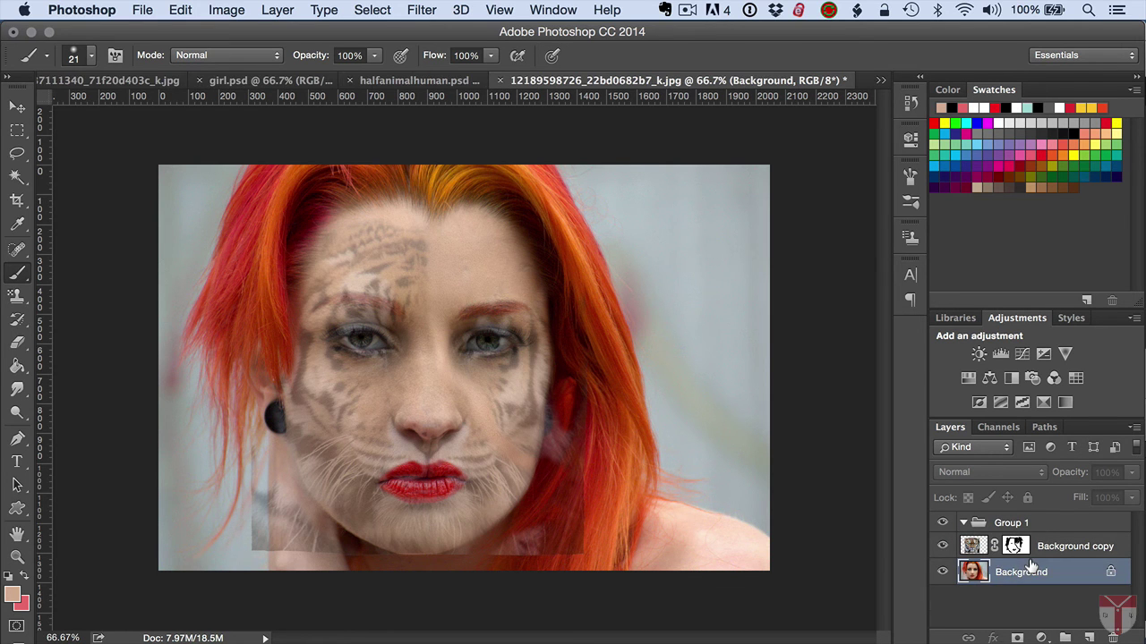
{"action": "key", "text": "super+j"}
{"action": "left_click", "coordinate": [1060, 549], "text": "shift"}
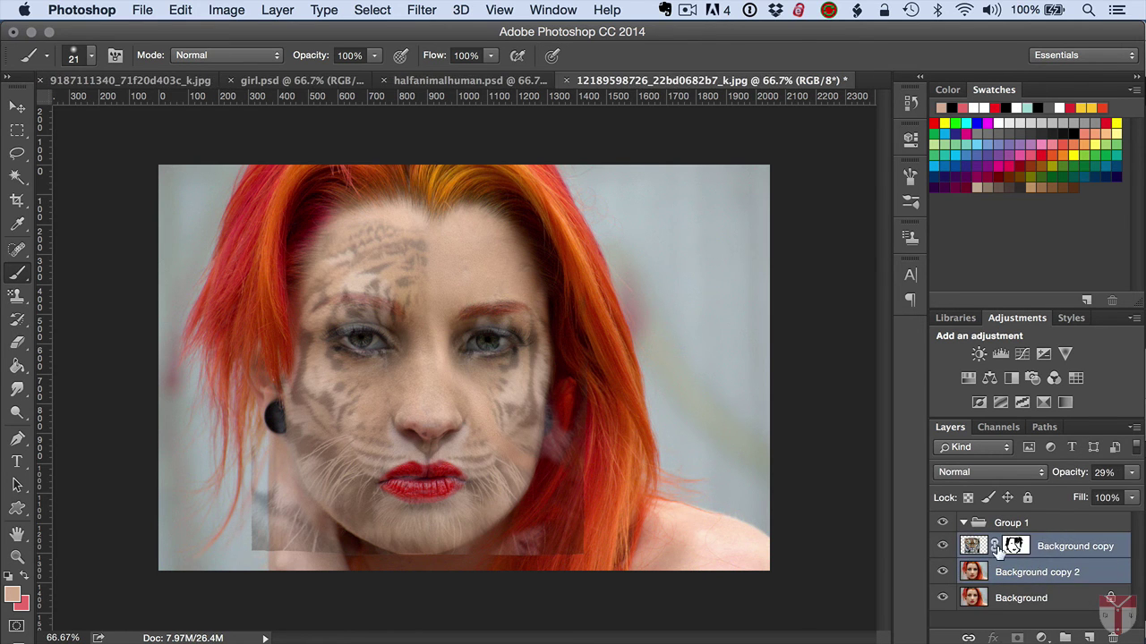
{"action": "left_click_drag", "start_coordinate": [997, 553], "coordinate": [1000, 524]}
- Duplicate Group 1 as 'Group 1 copy'
{"action": "left_click", "coordinate": [972, 523]}
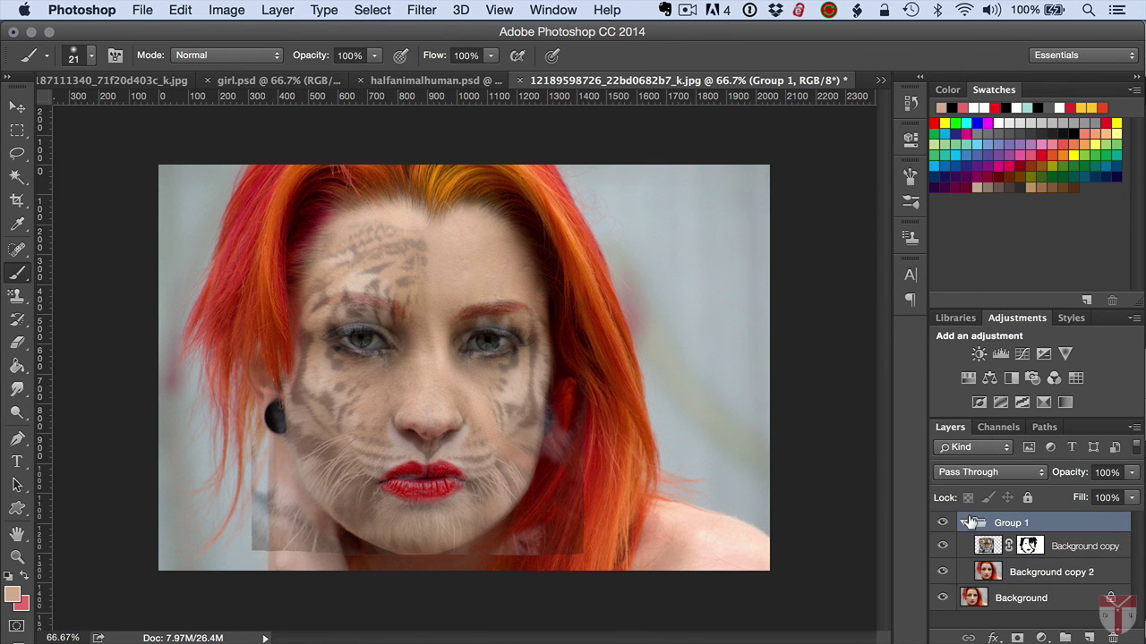
{"action": "right_click", "coordinate": [972, 524]}
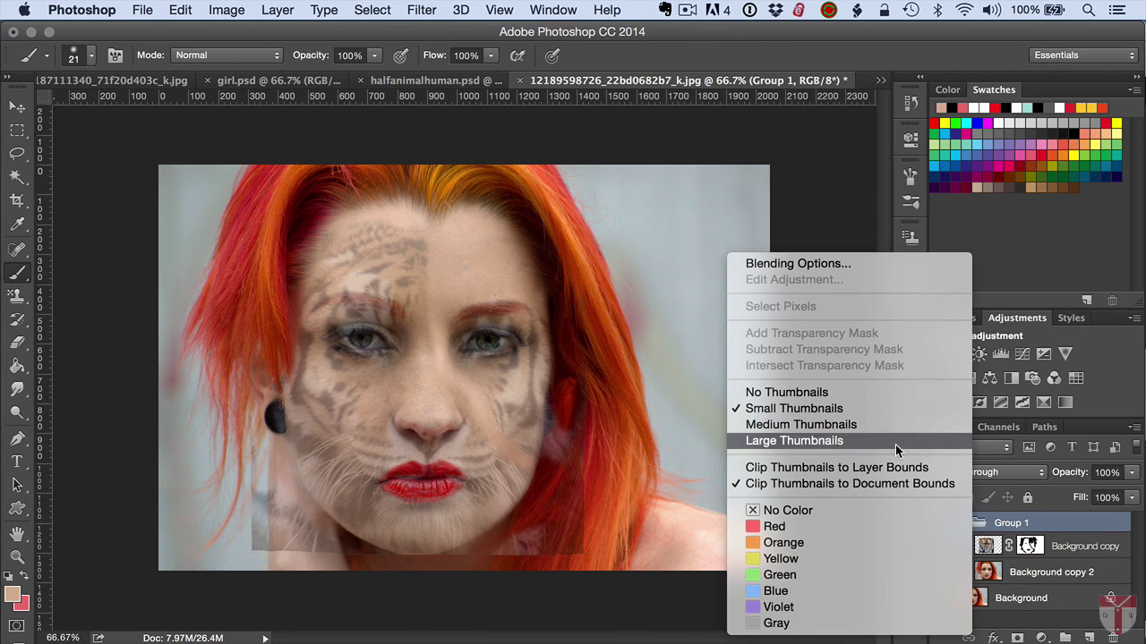
{"action": "right_click", "coordinate": [1019, 527]}
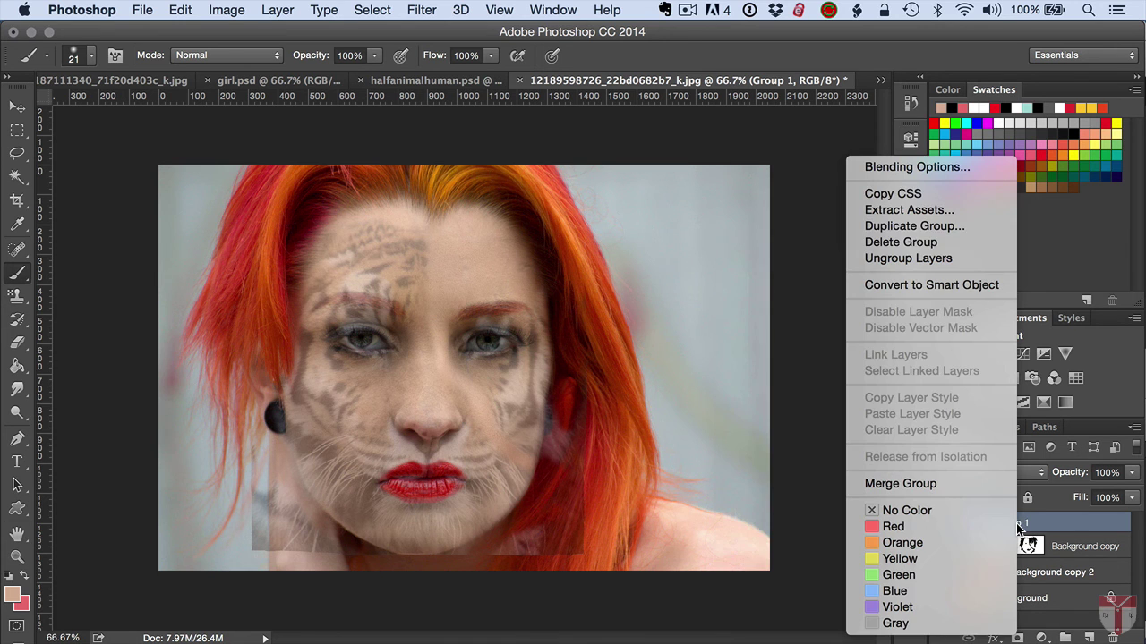
{"action": "left_click", "coordinate": [955, 227]}
{"action": "left_click", "coordinate": [1025, 444]}
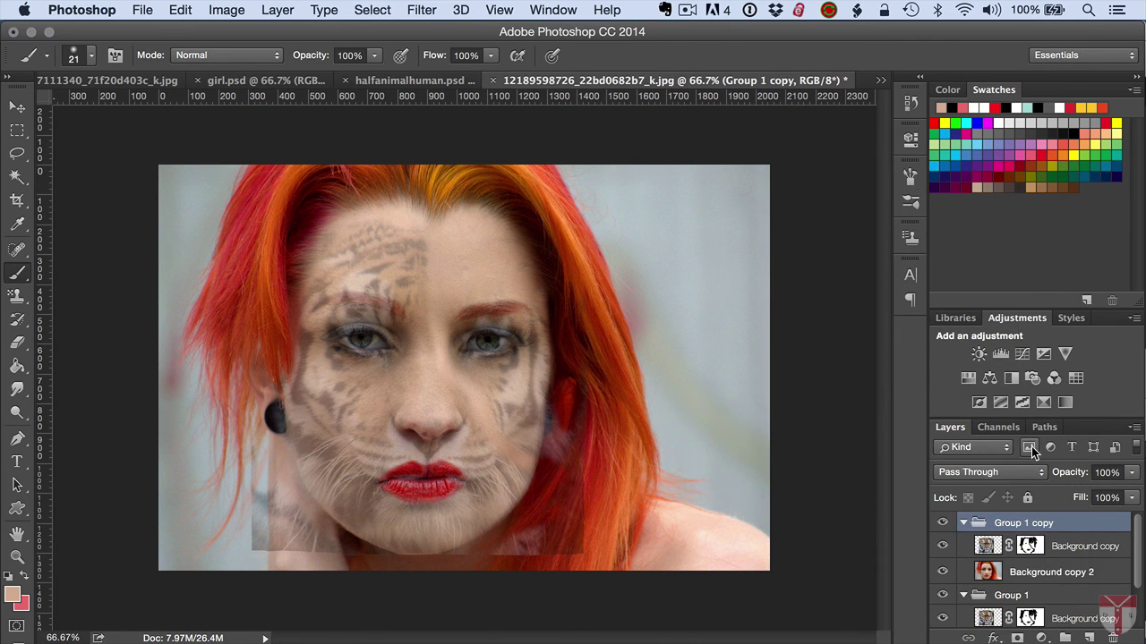
- Merge Group 1 copy into a single layer
{"action": "left_click", "coordinate": [1030, 543]}
{"action": "left_click", "coordinate": [1042, 523]}
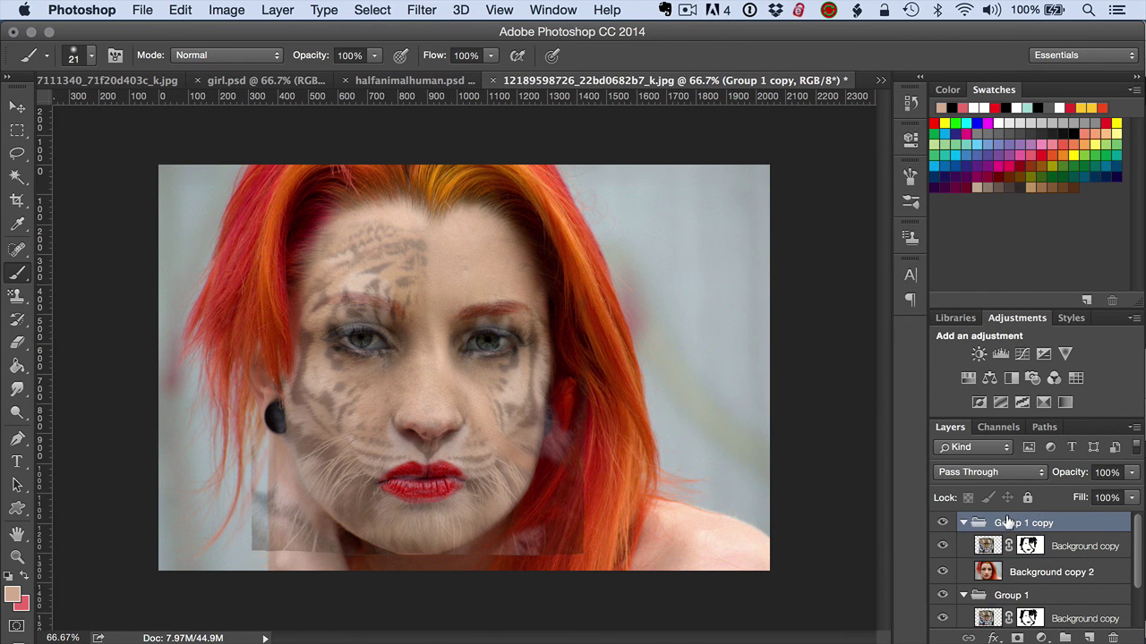
{"action": "right_click", "coordinate": [1014, 523]}
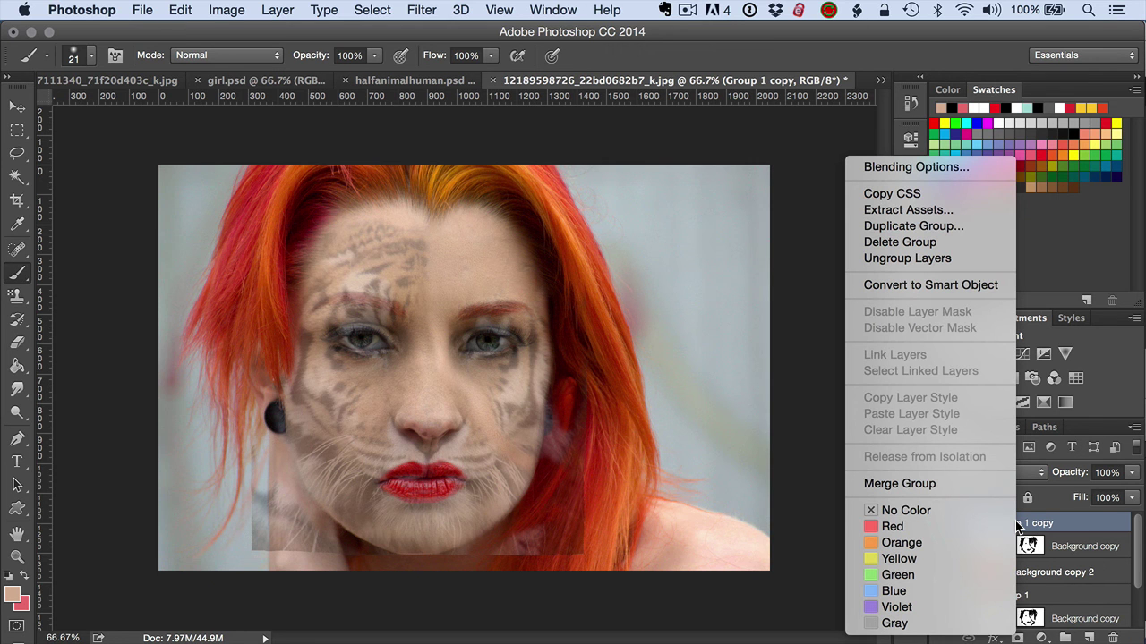
{"action": "left_click", "coordinate": [970, 482]}
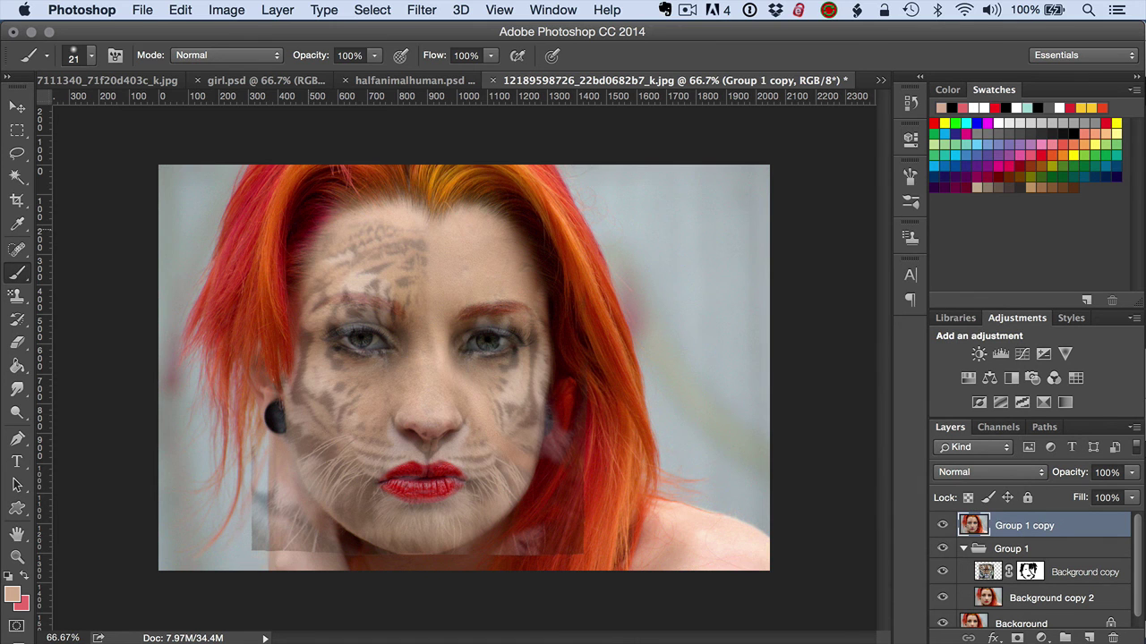
- Dodge the forehead skin at 200% zoom with Midtones range and 12% exposure
{"action": "left_click", "coordinate": [18, 390]}
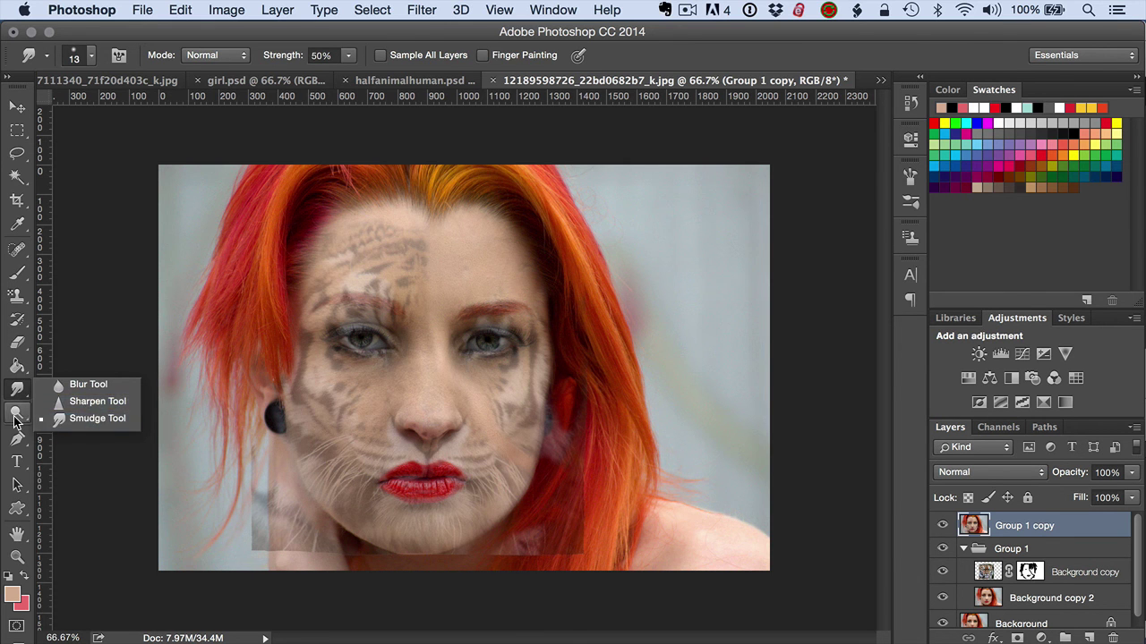
{"action": "left_click", "coordinate": [15, 417]}
{"action": "left_click", "coordinate": [68, 409]}
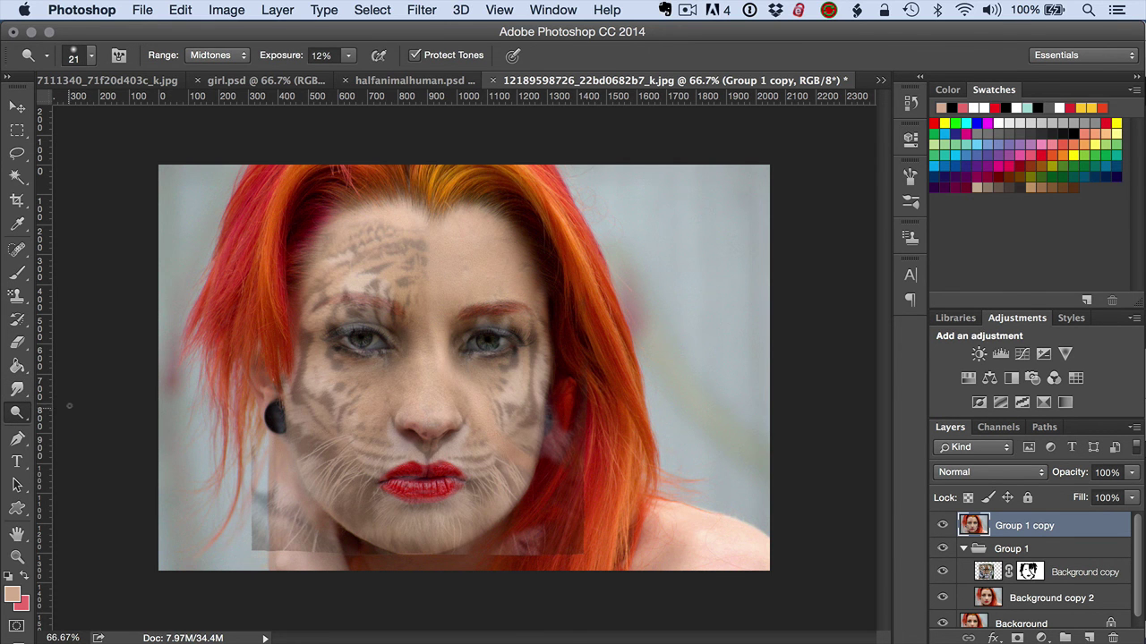
{"action": "key", "text": "super+equal"}
{"action": "key", "text": "super+equal"}
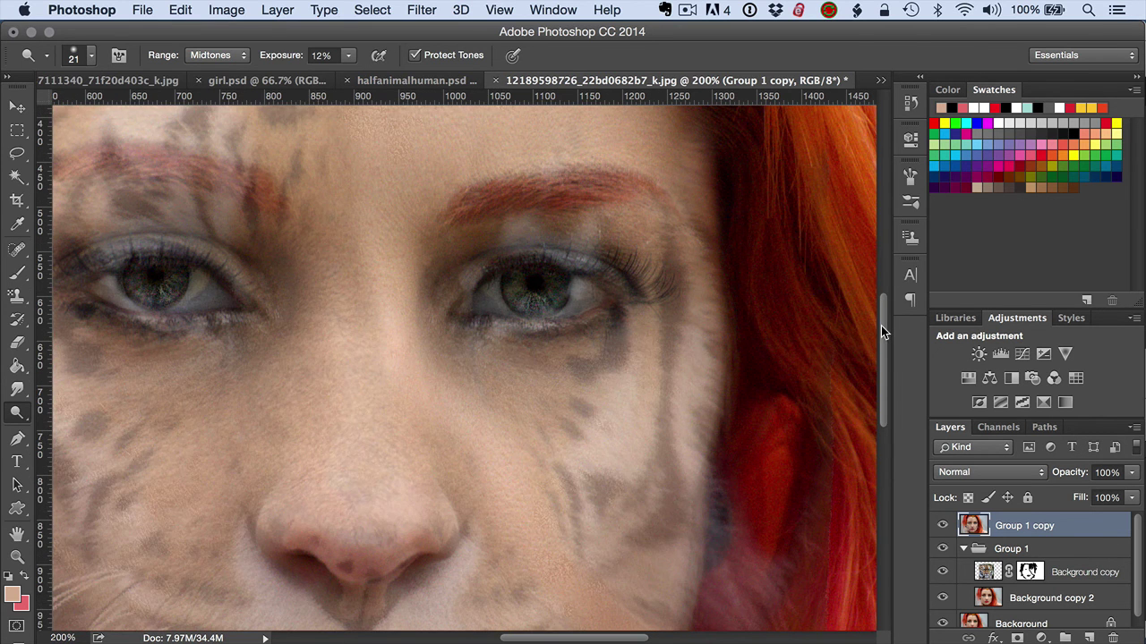
{"action": "left_click_drag", "start_coordinate": [881, 326], "coordinate": [882, 268]}
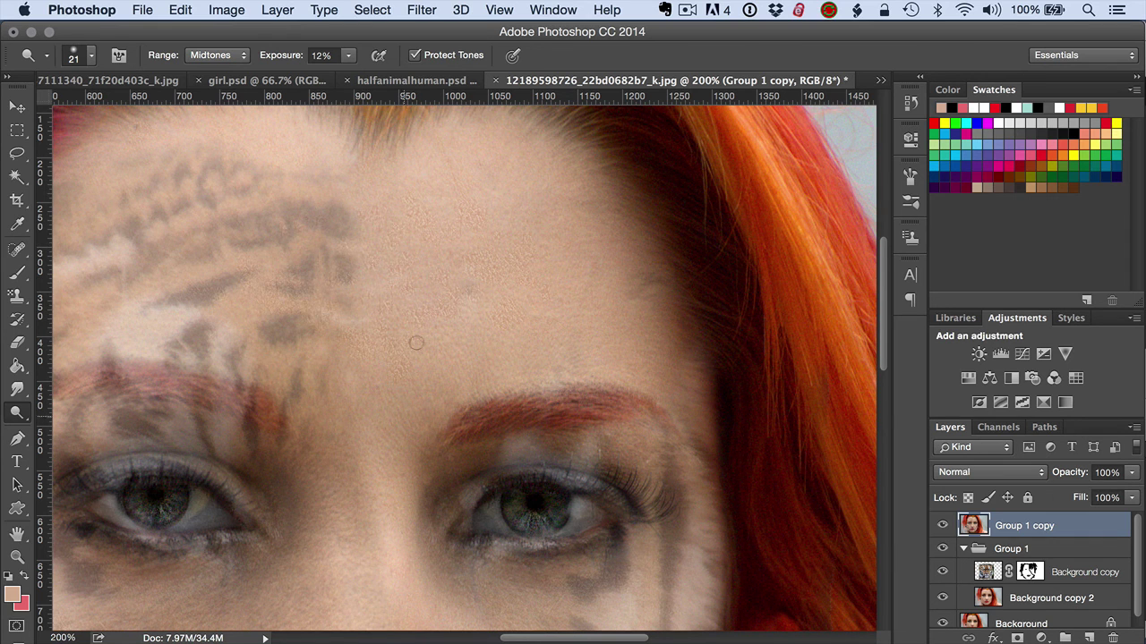
{"action": "key", "text": "super+minus"}
{"action": "key", "text": "super+plus"}
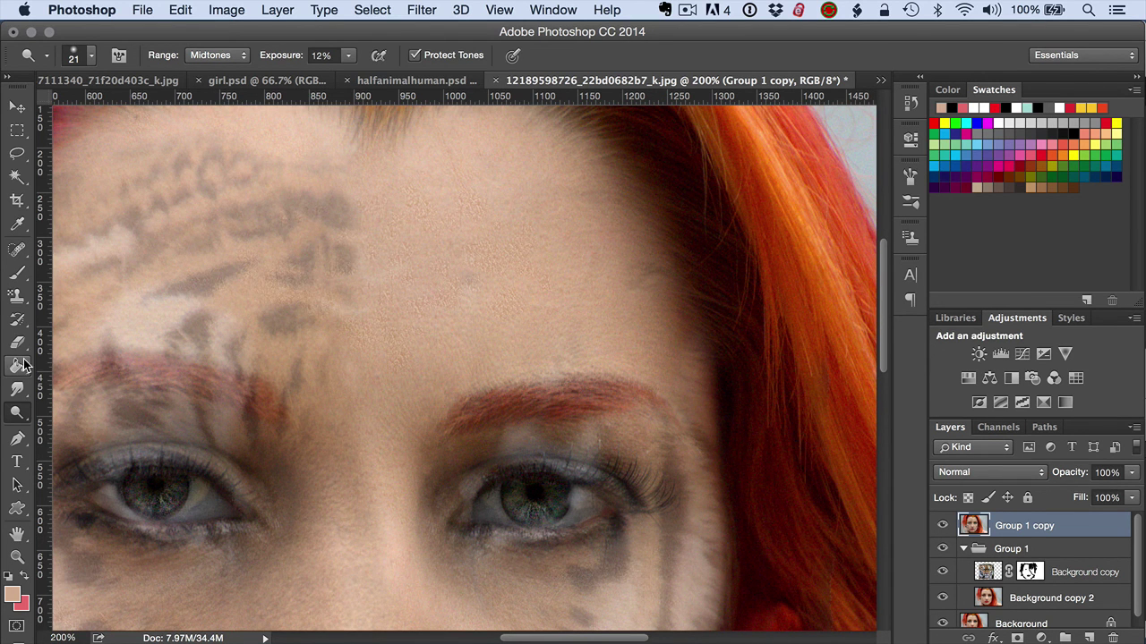
- Smear the forehead leopard spots into the skin with the Smudge Tool
{"action": "left_click", "coordinate": [17, 389]}
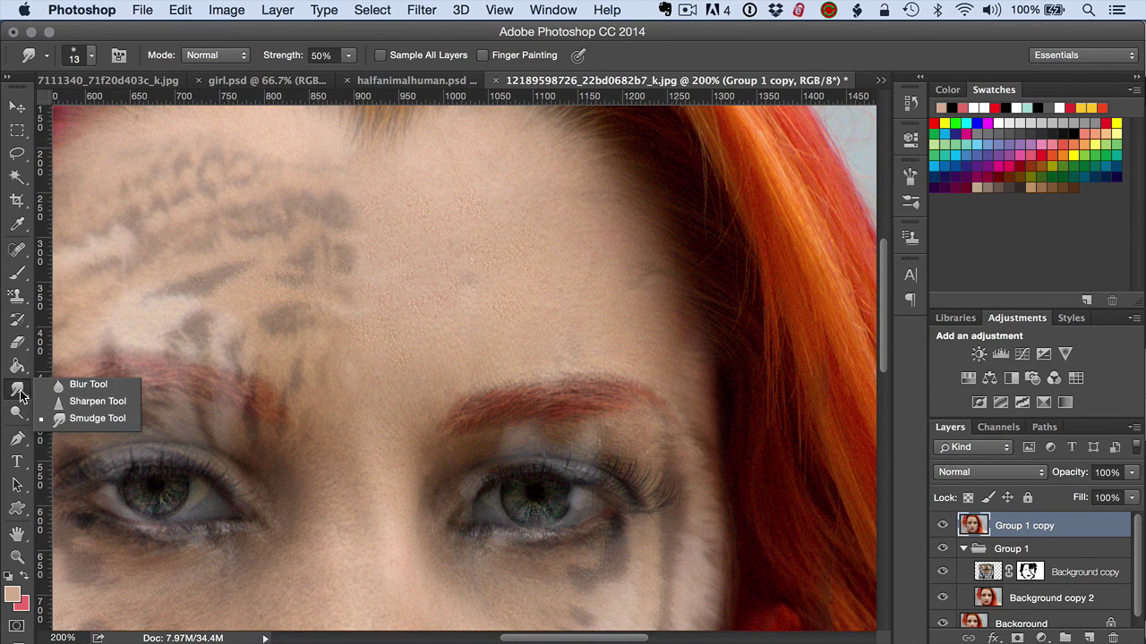
{"action": "left_click", "coordinate": [90, 421]}
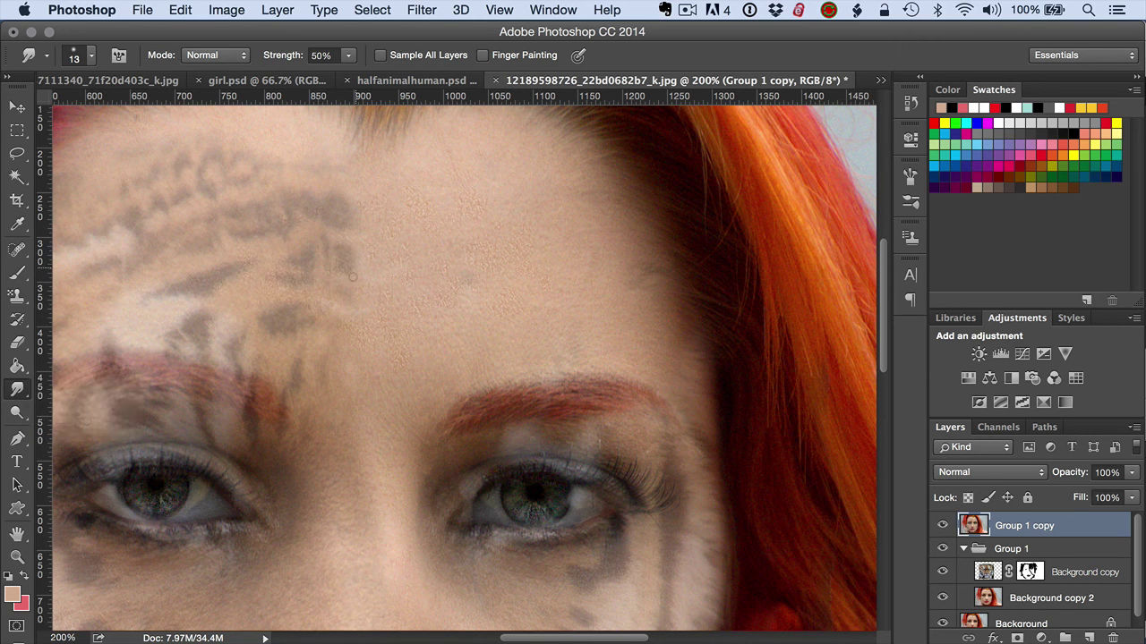
{"action": "mouse_move", "coordinate": [356, 266]}
{"action": "left_mouse_down"}
{"action": "mouse_move", "coordinate": [364, 286]}
{"action": "mouse_move", "coordinate": [387, 270]}
{"action": "mouse_move", "coordinate": [364, 317]}
{"action": "mouse_move", "coordinate": [345, 307]}
{"action": "mouse_move", "coordinate": [359, 299]}
{"action": "mouse_move", "coordinate": [337, 331]}
{"action": "mouse_move", "coordinate": [347, 333]}
{"action": "left_mouse_up"}
{"action": "key", "text": "super+minus"}
{"action": "key", "text": "super+minus"}
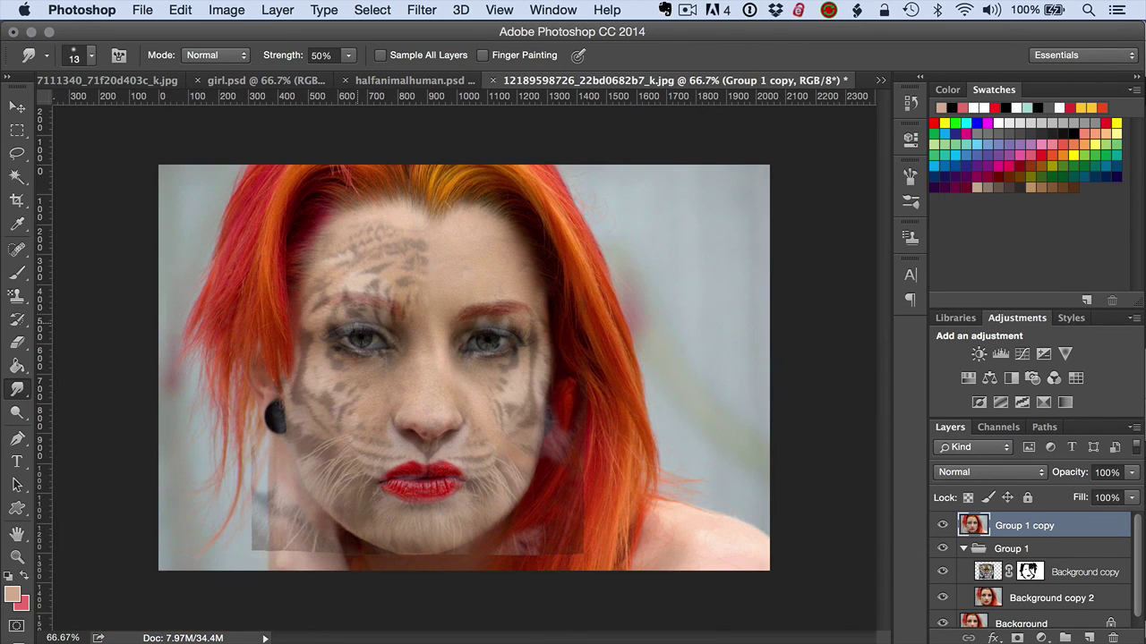